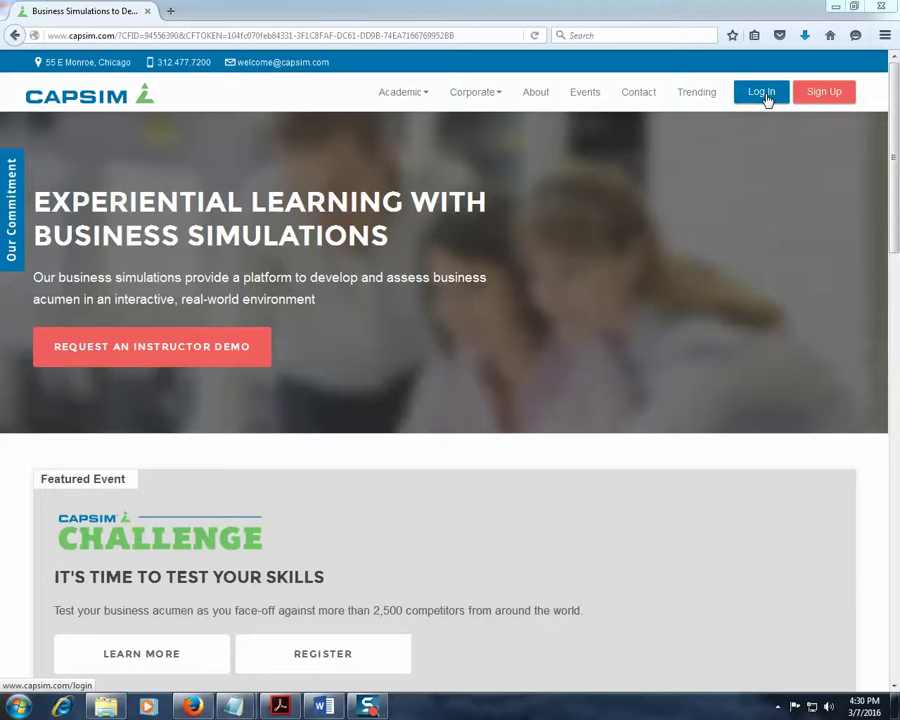
- Log in to the professor account with the prefilled credentials and open the Business Policy course
click(762, 94)
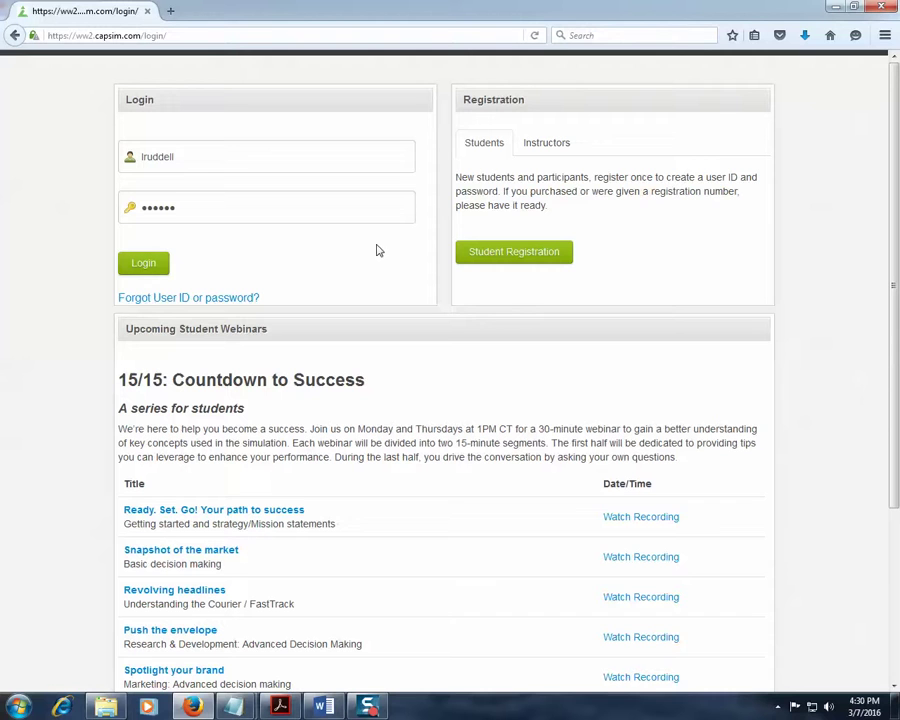
click(149, 267)
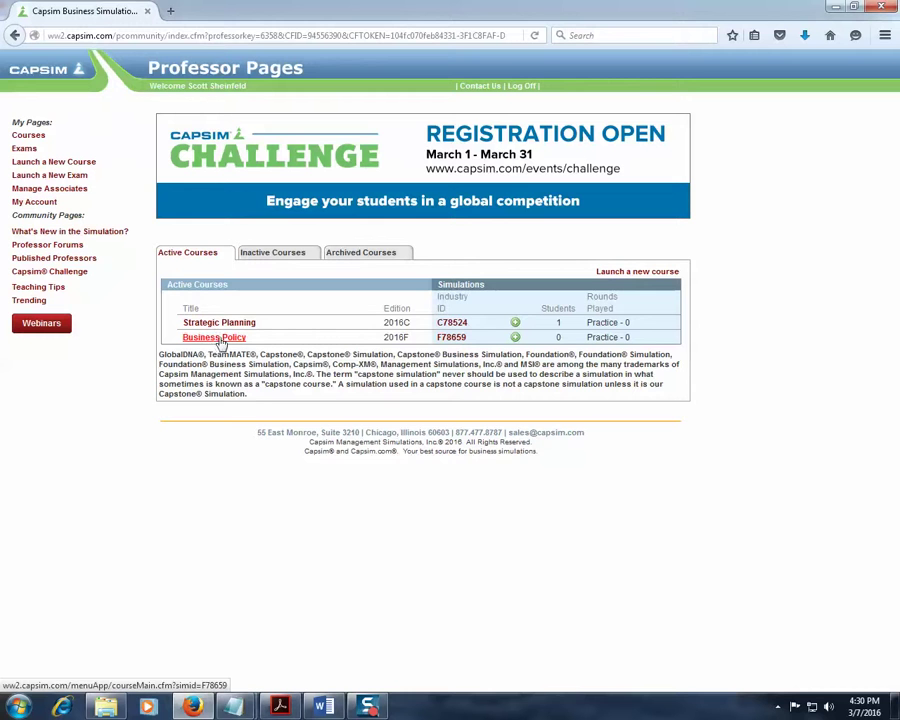
click(234, 339)
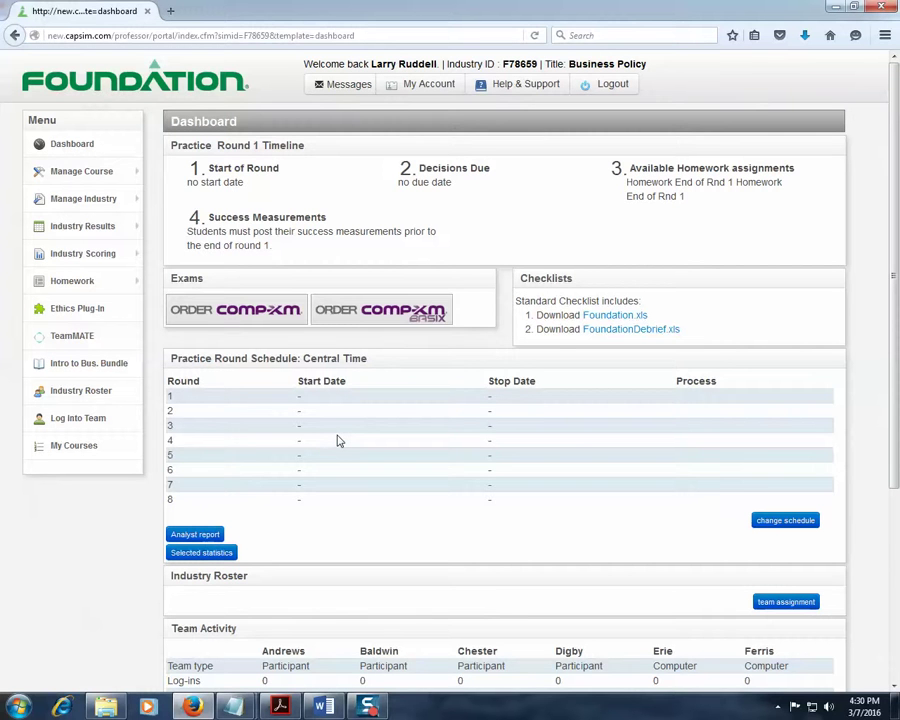
- Dismiss the Windows color scheme prompt and open the course's Schedule Rounds page
mouse_move(107, 201)
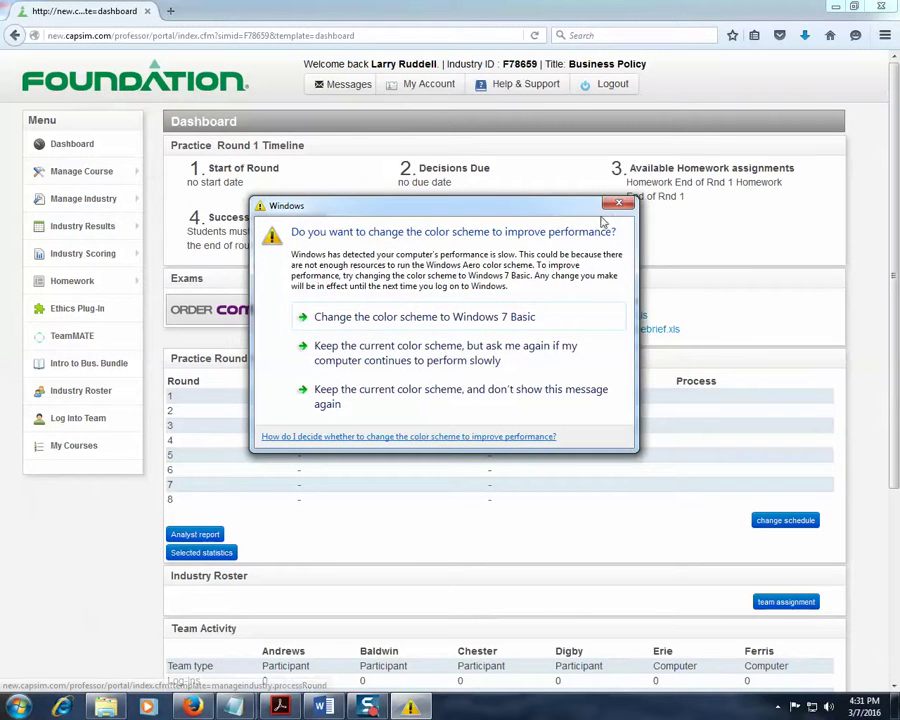
click(618, 203)
mouse_move(89, 176)
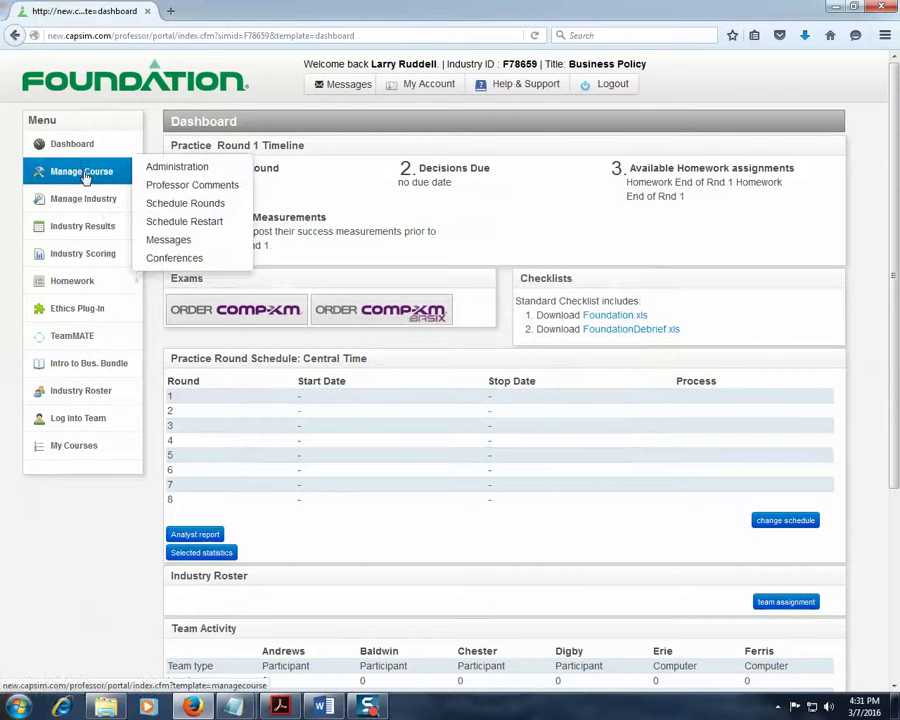
click(177, 204)
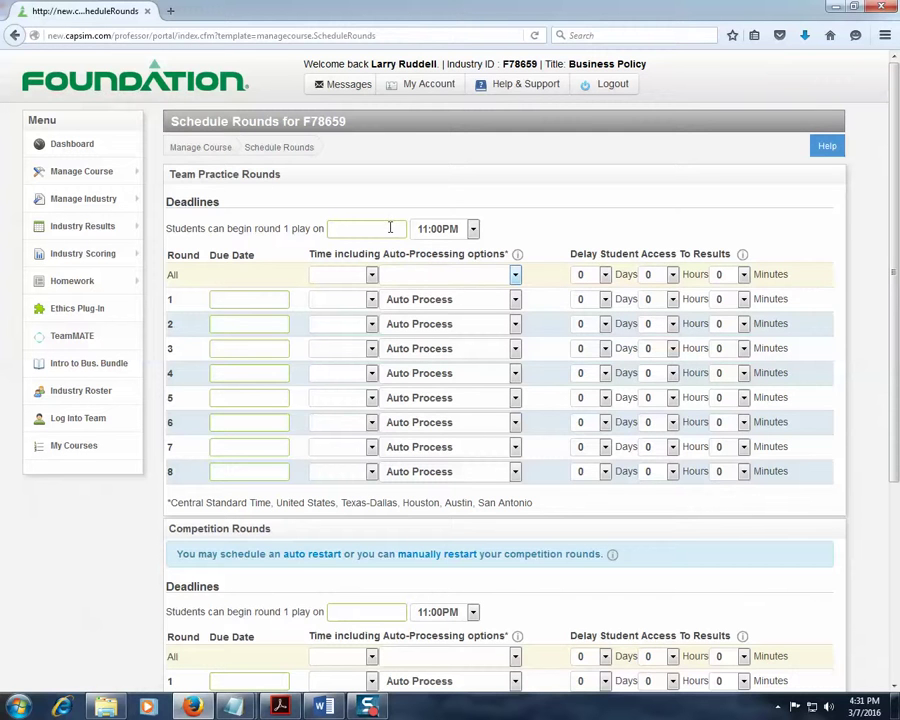
- Set the date students can begin team practice round 1 to 03/07/2016, keeping the 11:00PM start time
click(390, 228)
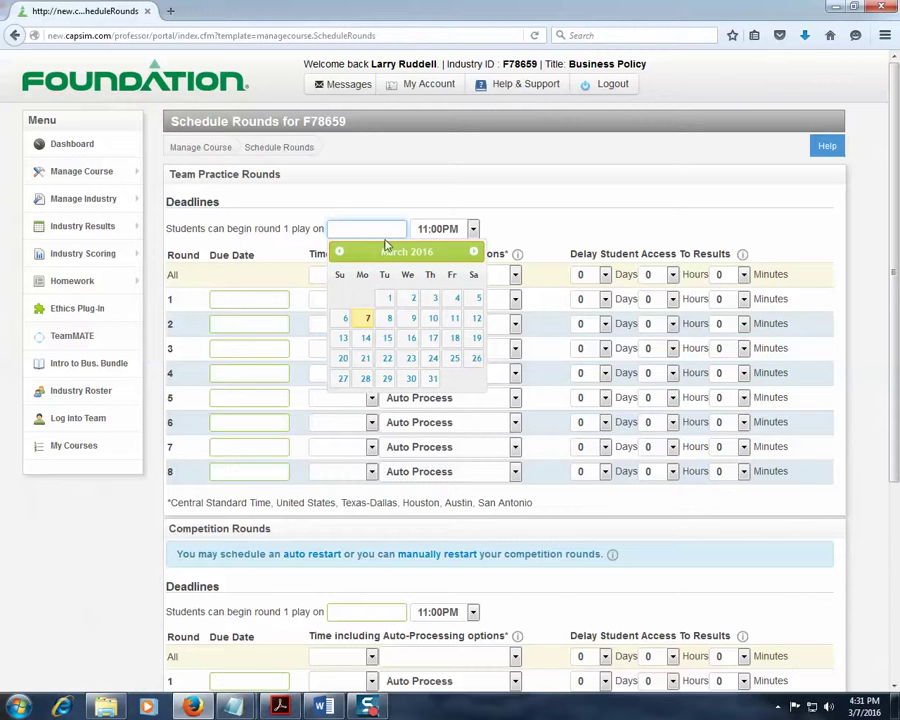
click(474, 229)
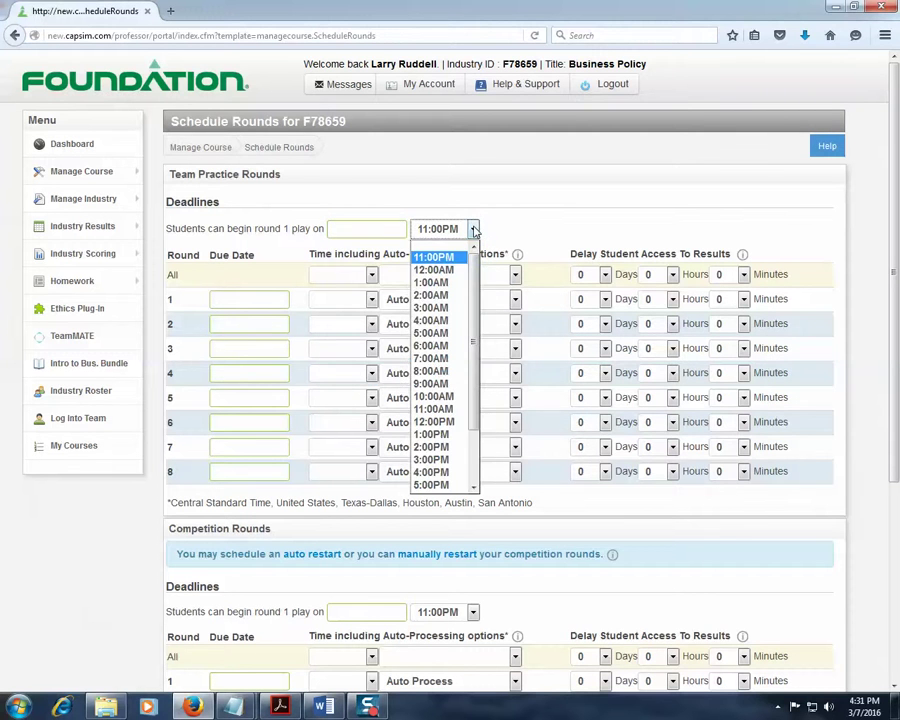
click(474, 229)
click(373, 229)
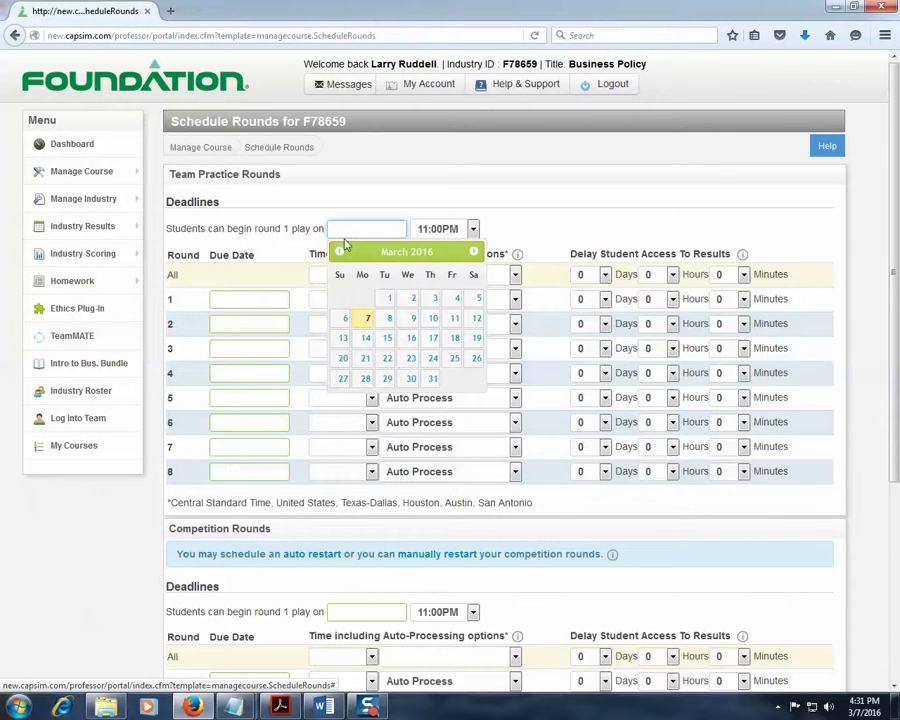
click(366, 319)
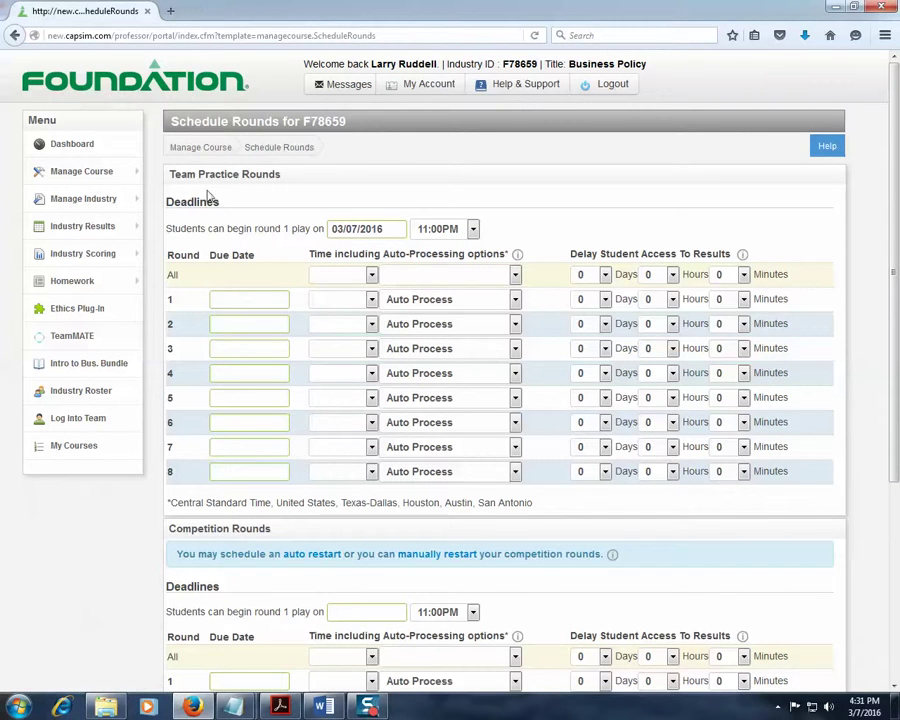
- Set the team practice round 1 deadline to 03/24/2016 at 10:00PM
click(263, 299)
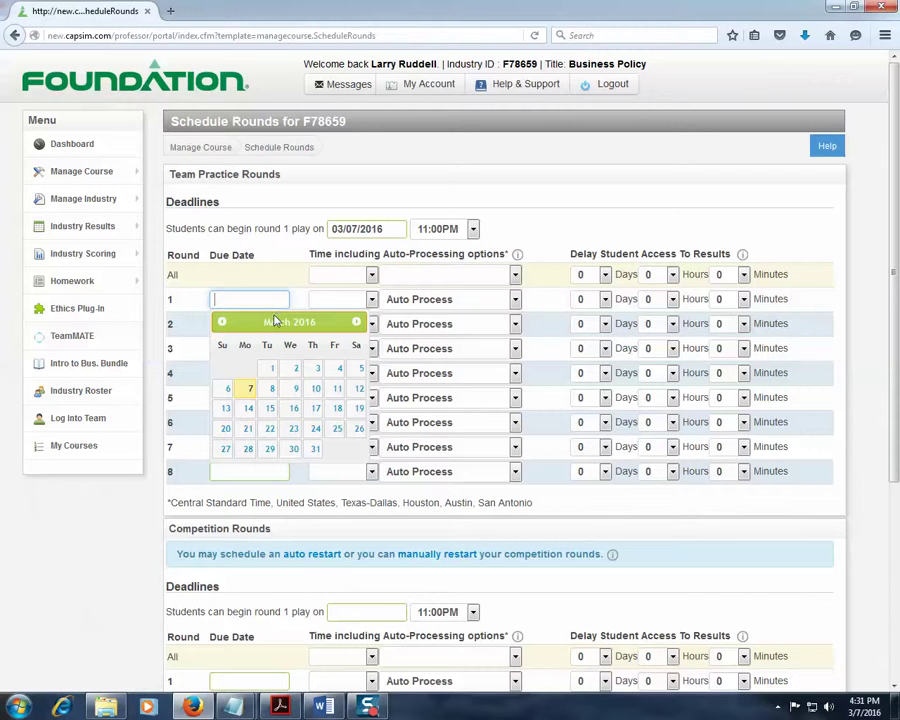
click(316, 430)
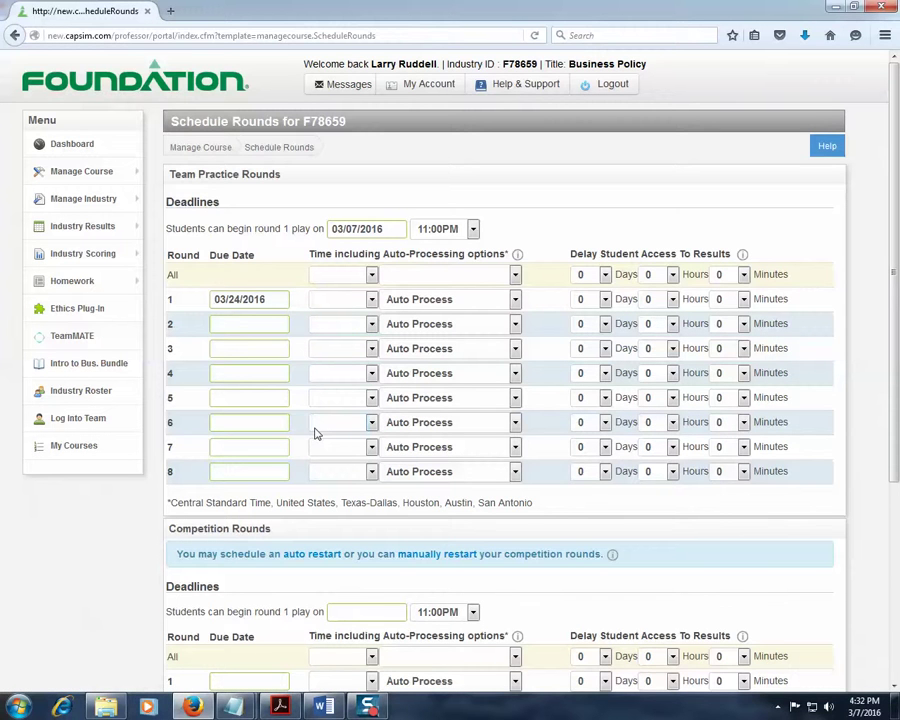
click(371, 299)
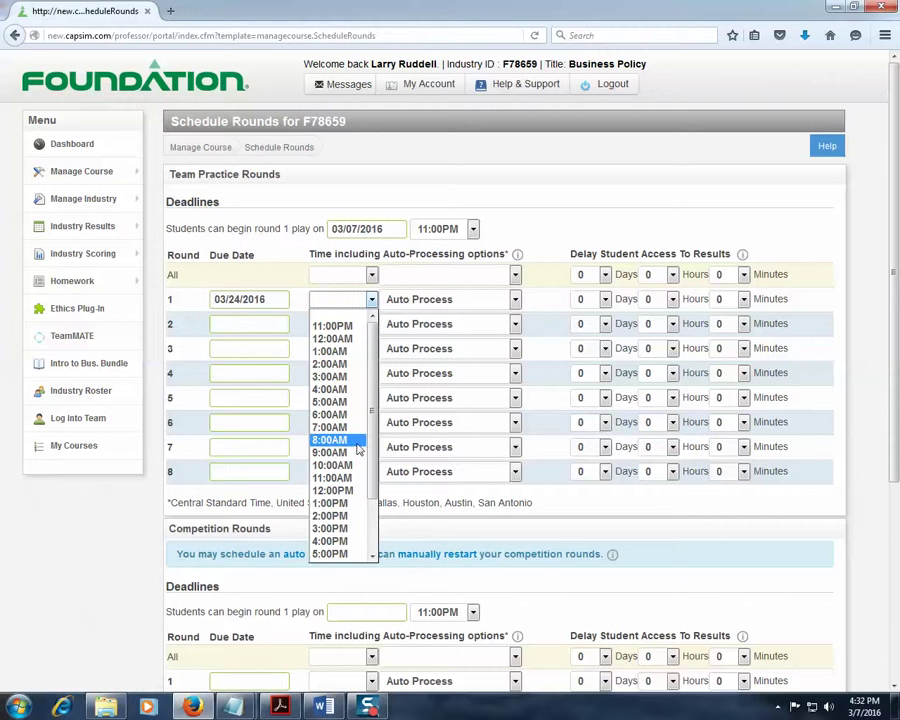
scroll(376, 510, down, 2)
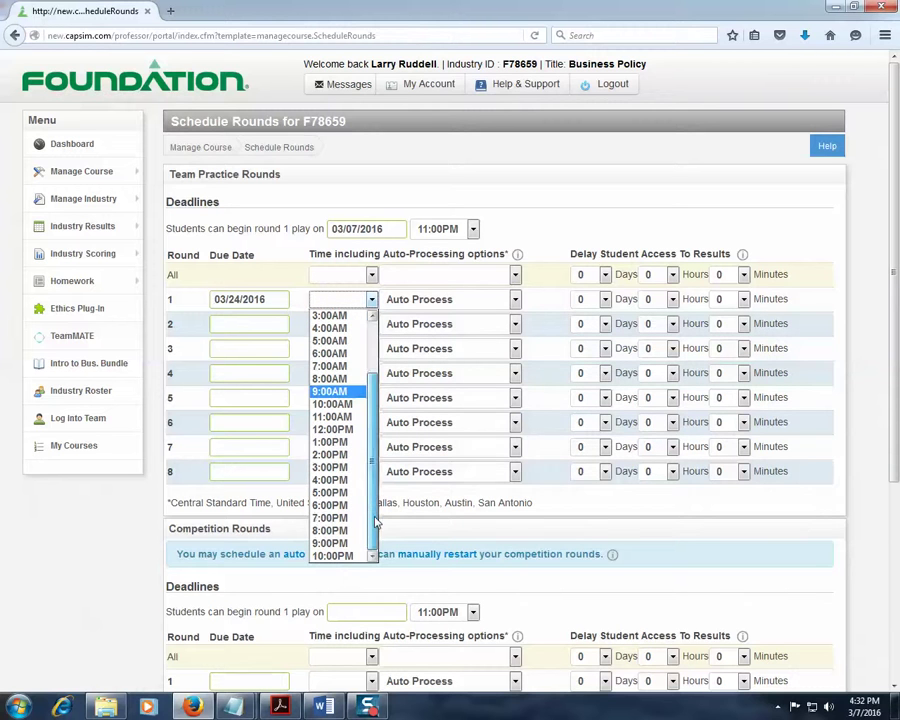
click(345, 555)
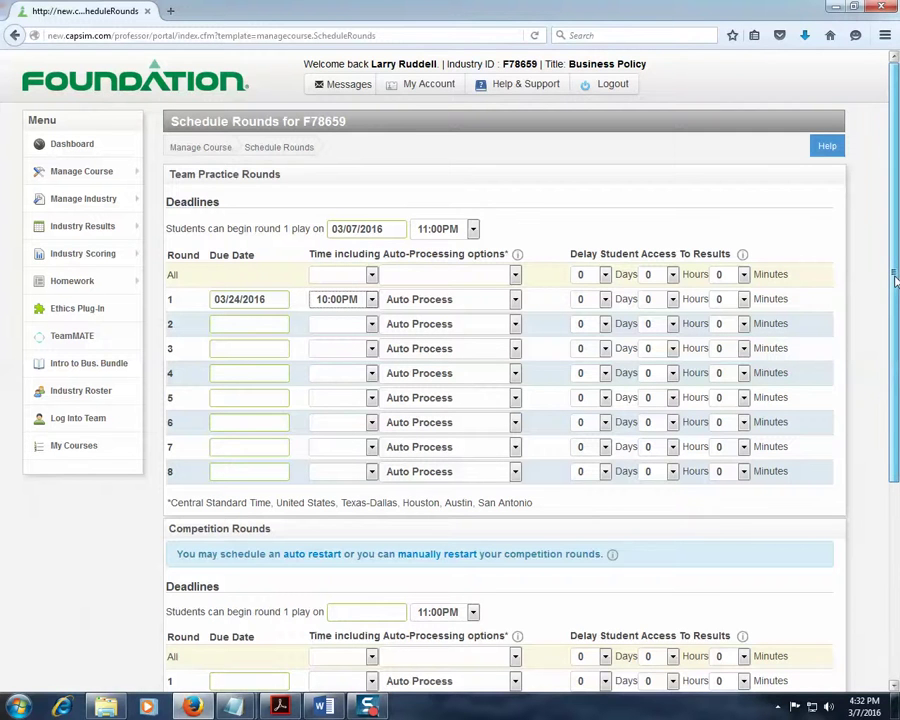
- Keep the current Windows color scheme without further prompts, and set the competition round 1 start to 03/25/2016 at 1:00AM
drag(895, 283, 895, 393)
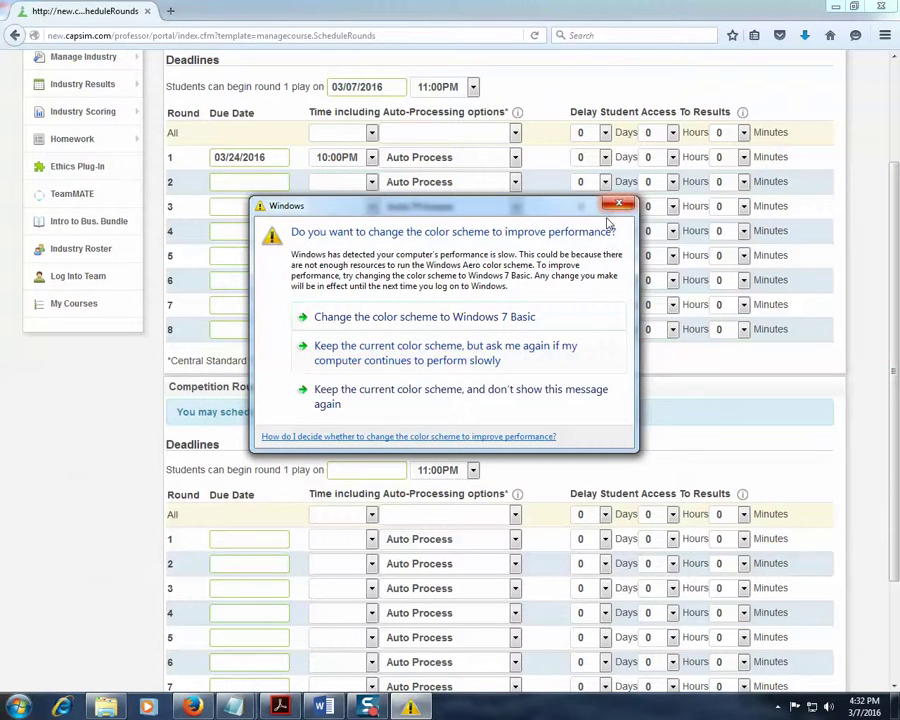
click(460, 396)
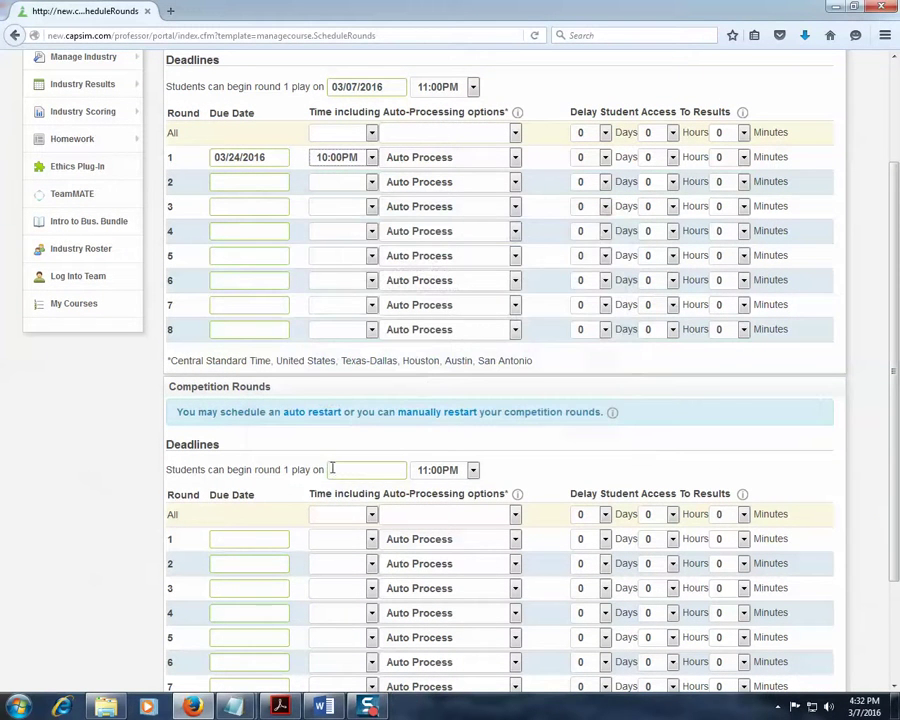
click(333, 466)
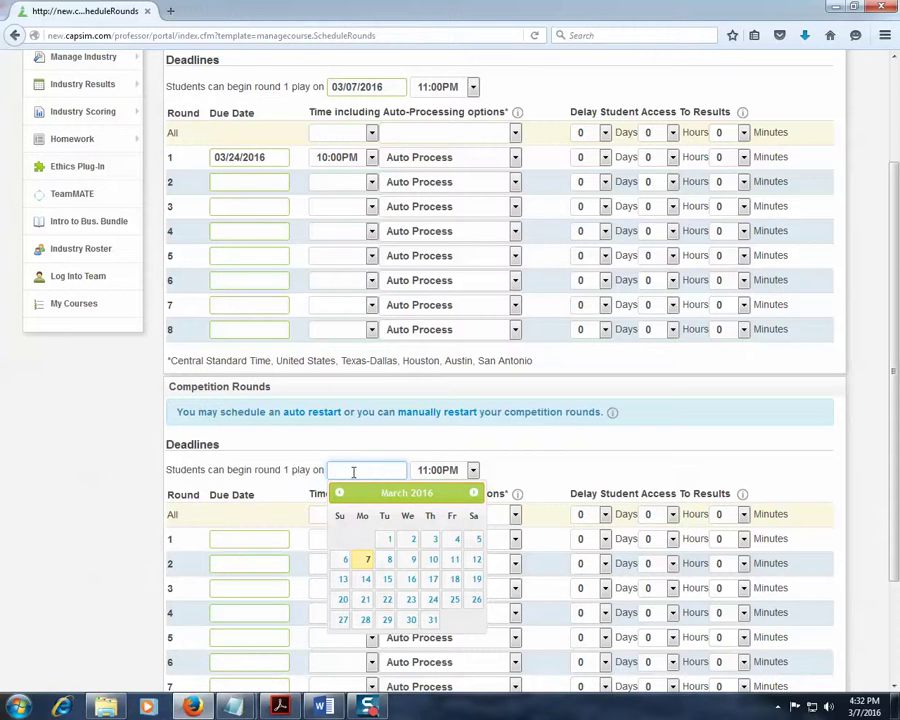
click(453, 599)
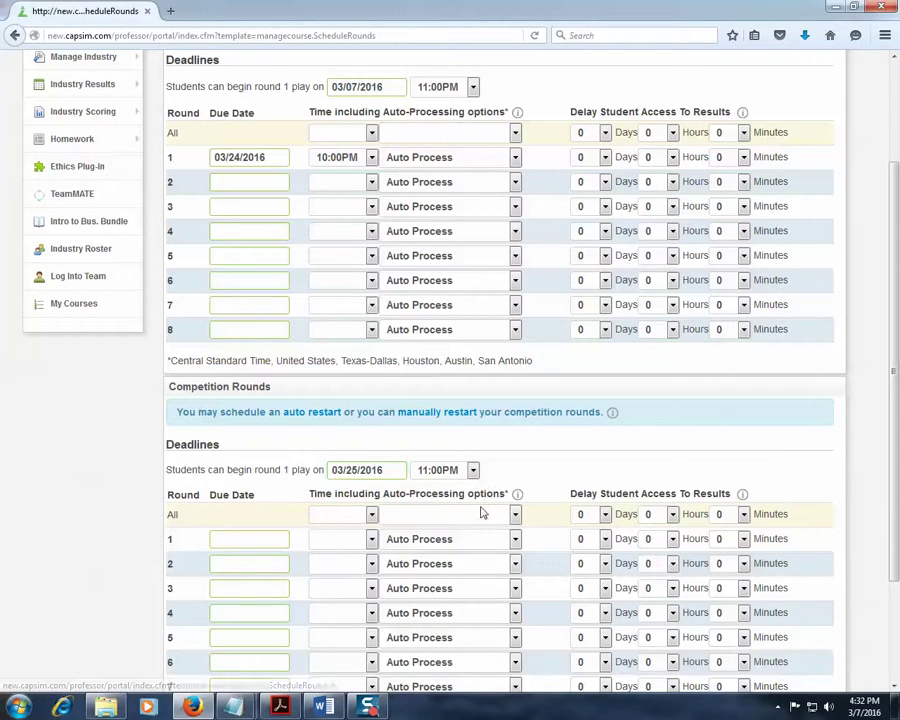
click(472, 470)
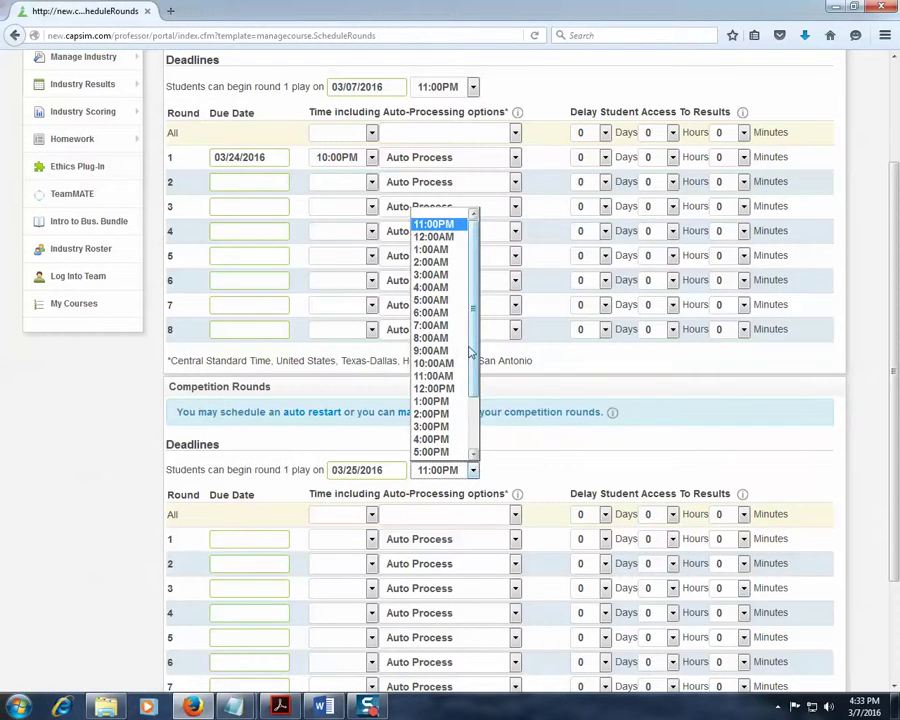
click(450, 249)
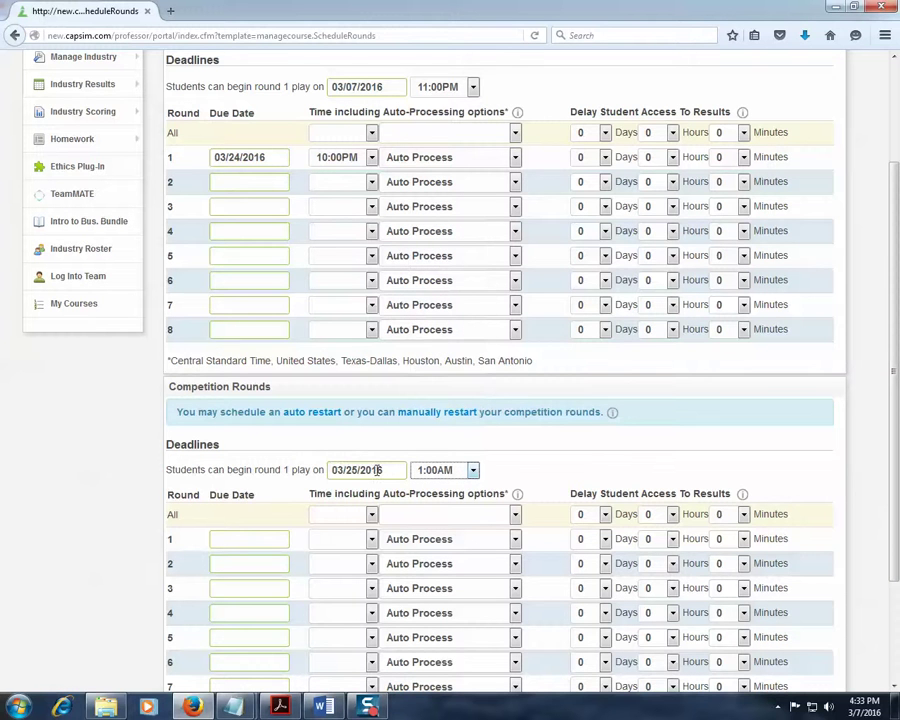
- Set the competition round 1 deadline to 03/30/2016 at 10:00PM
click(269, 539)
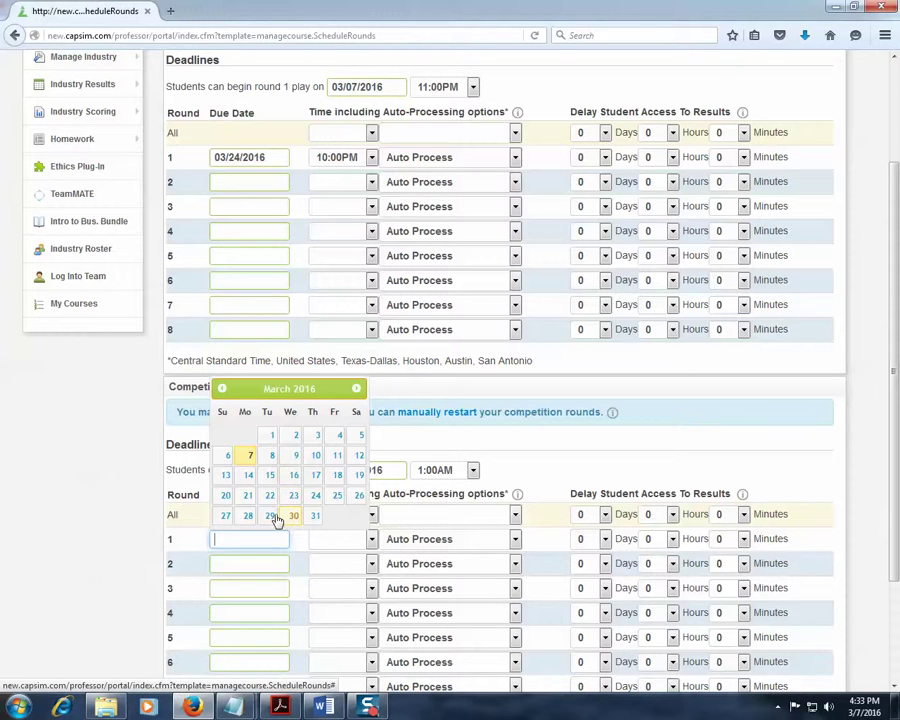
click(294, 516)
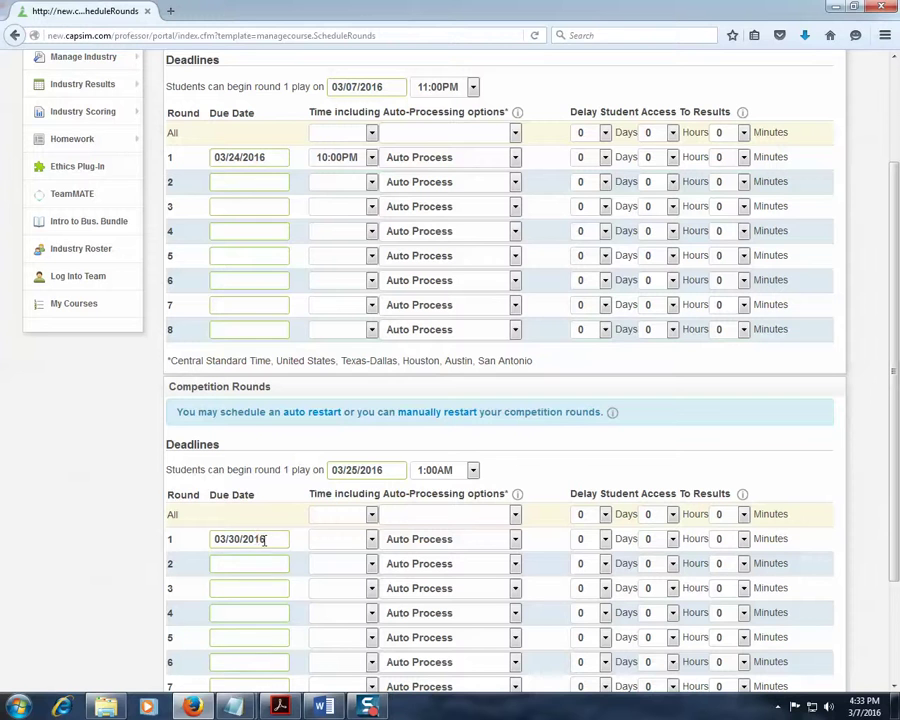
click(372, 541)
scroll(372, 478, down, 1)
scroll(372, 478, down, 1)
click(331, 521)
- Set the competition round 2 deadline to 04/02/2016 at 10:00PM
click(262, 564)
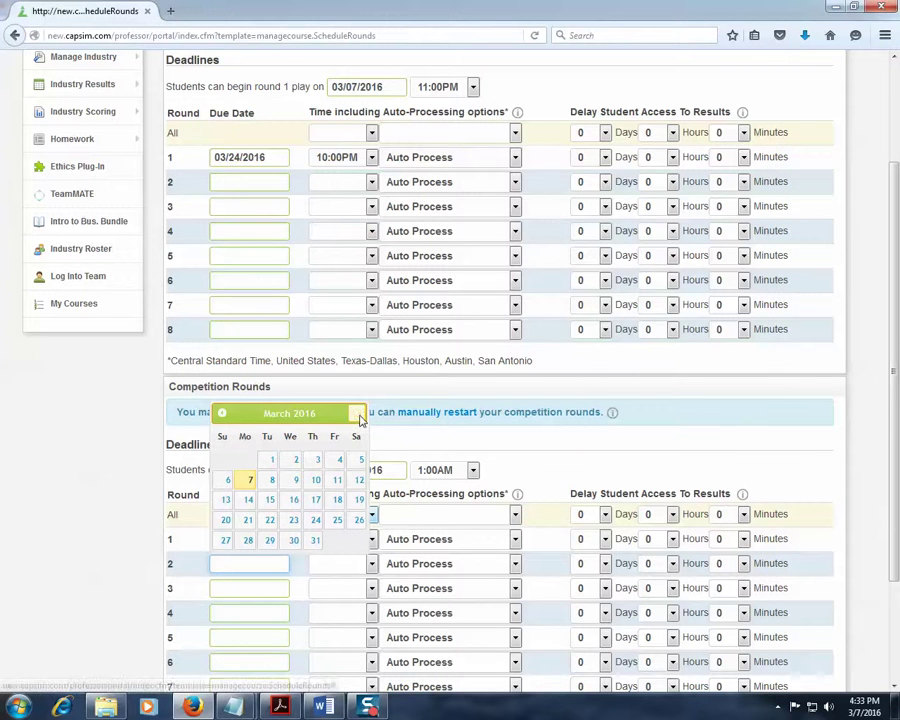
click(357, 413)
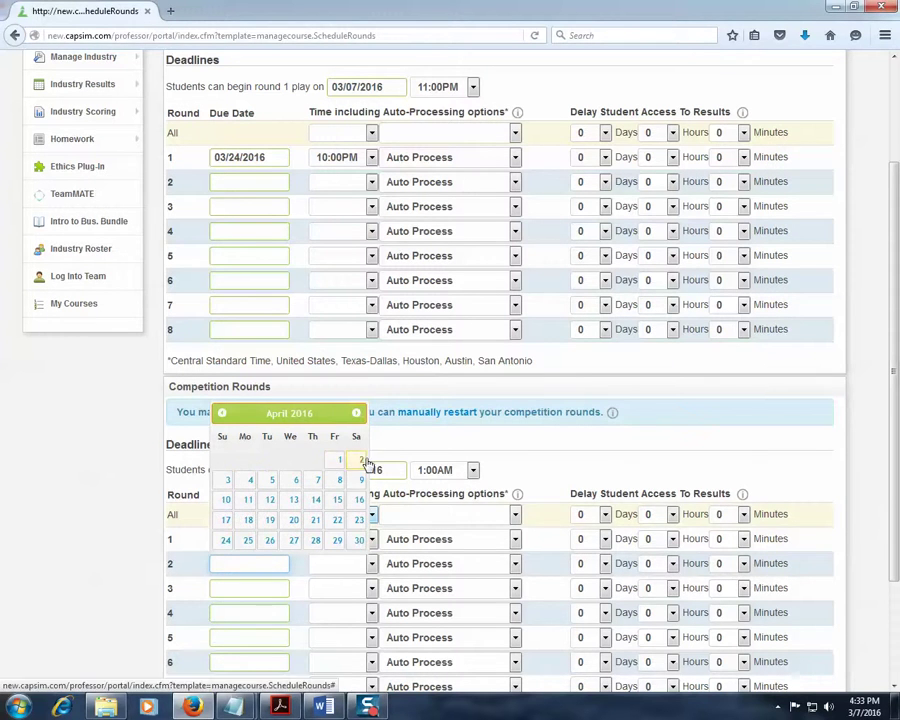
click(358, 460)
click(371, 563)
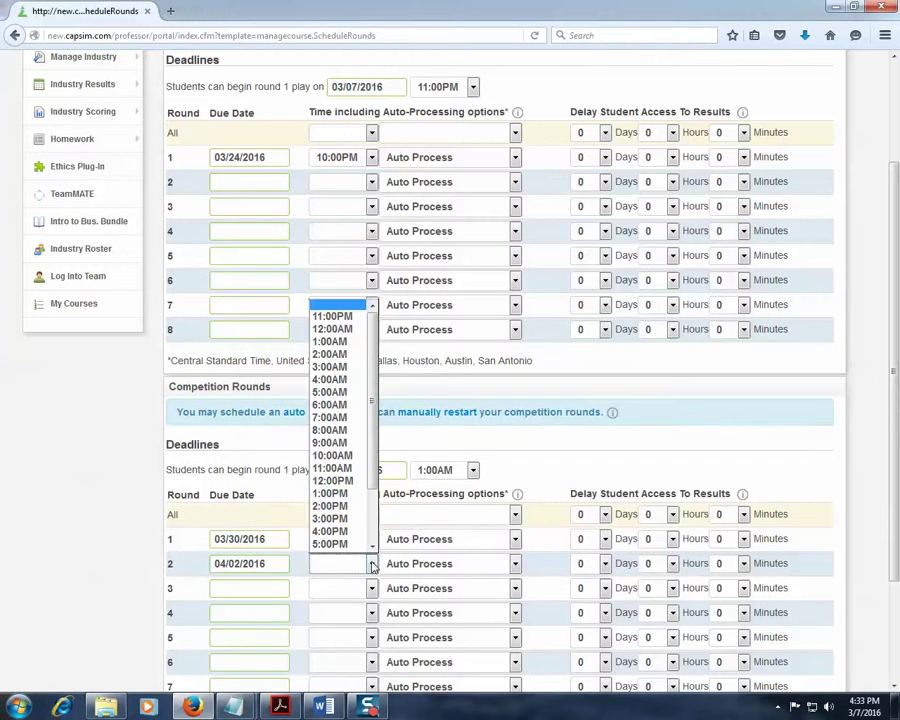
scroll(376, 538, down, 1)
click(357, 546)
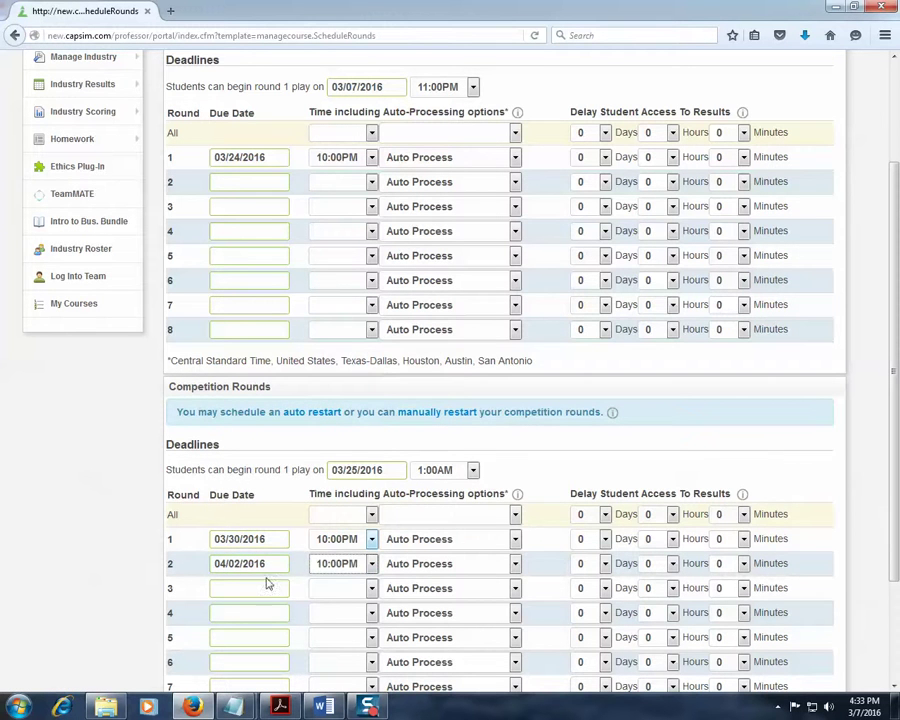
- Set the competition round 3 deadline to 04/05/2016 at 10:00PM
click(263, 587)
click(356, 437)
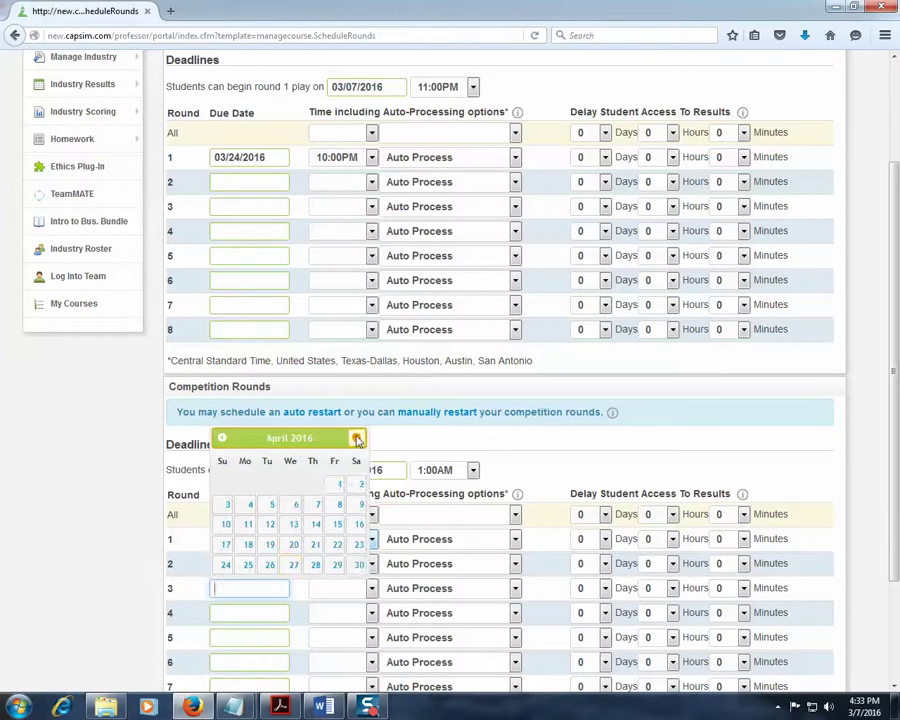
click(271, 505)
click(372, 588)
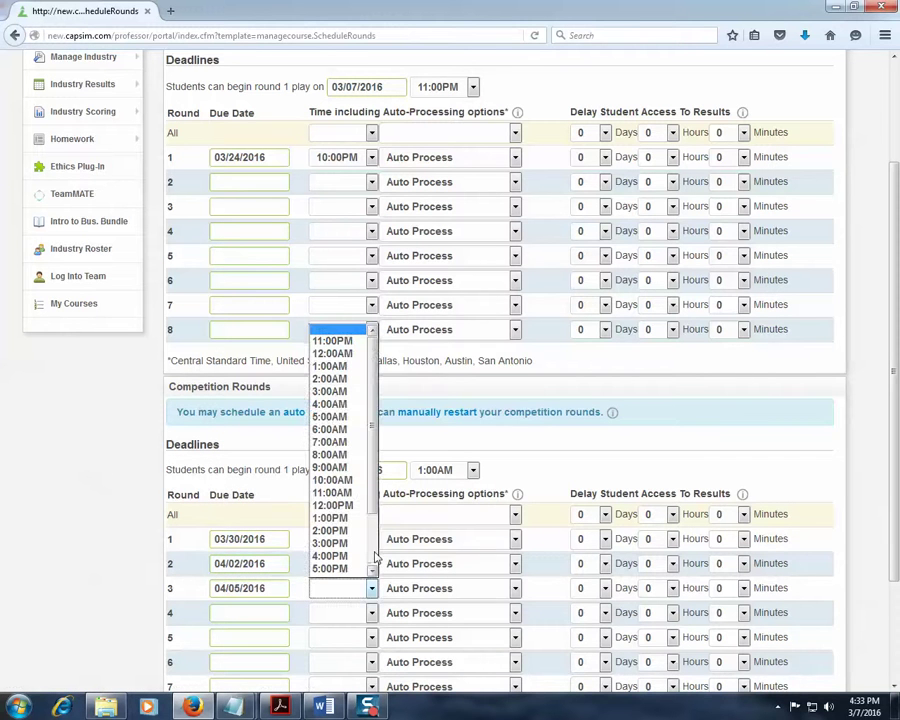
scroll(345, 560, down, 2)
click(334, 568)
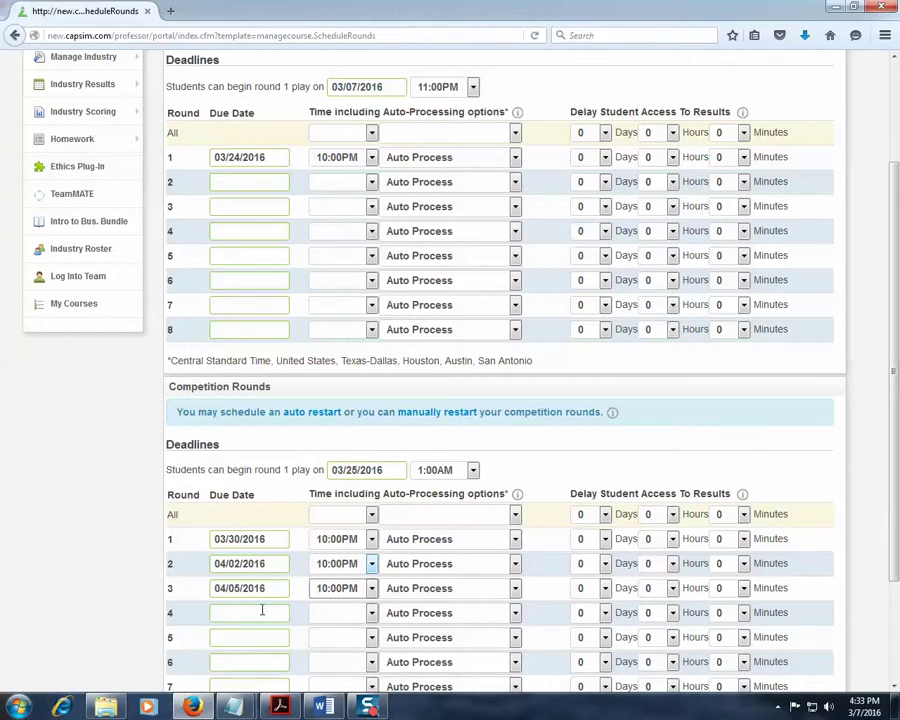
- Set the competition round 4 deadline to 04/07/2016 at 10:00PM
click(262, 610)
click(357, 463)
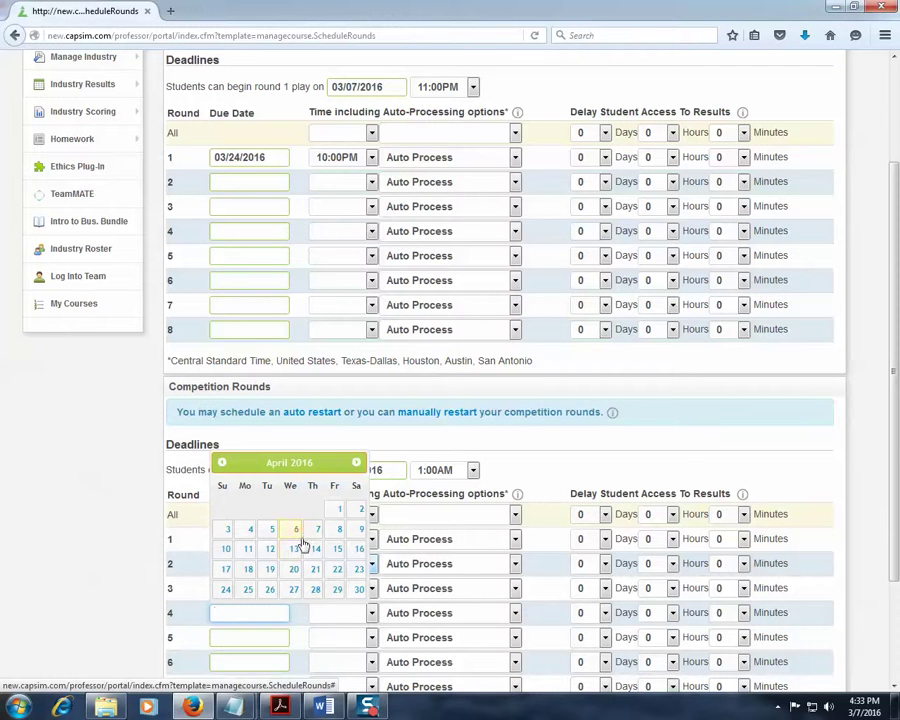
click(320, 532)
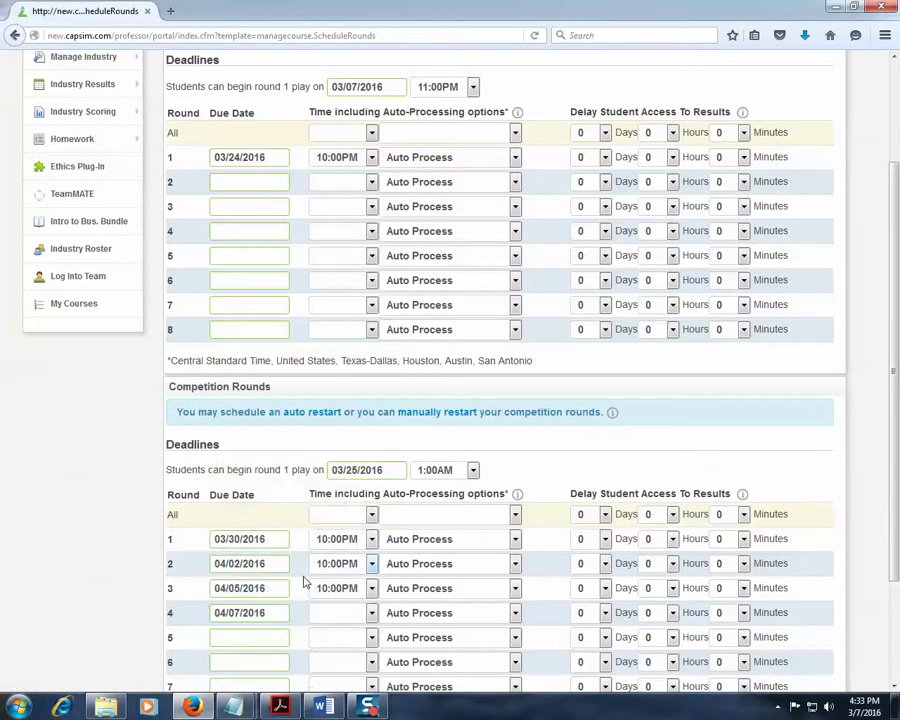
click(369, 613)
scroll(374, 586, down, 1)
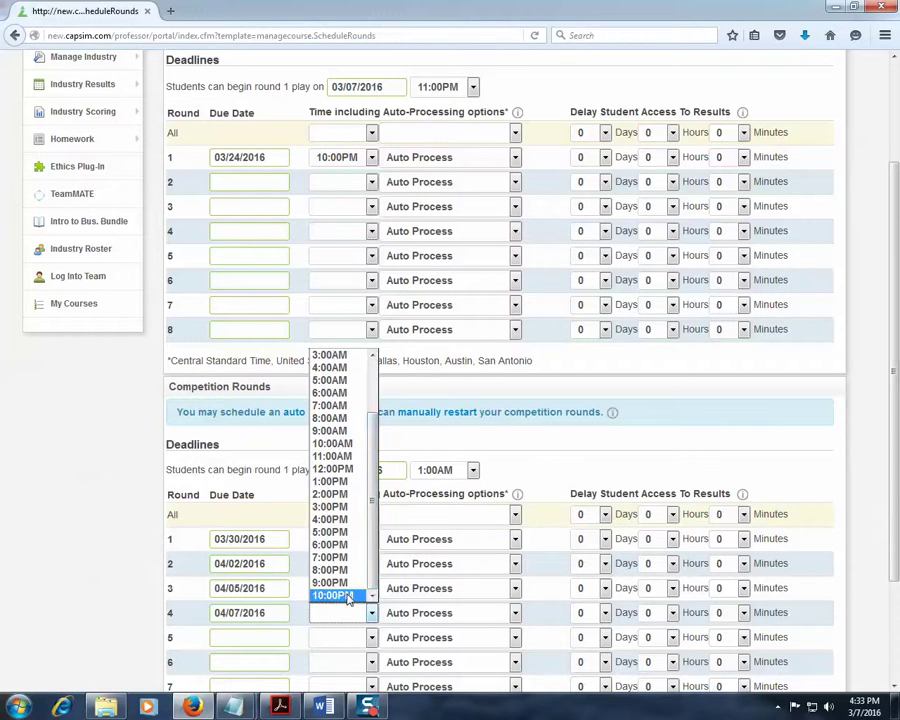
click(344, 594)
- Set the competition round 5 deadline to 04/09/2016 at 10:00PM
scroll(328, 590, down, 3)
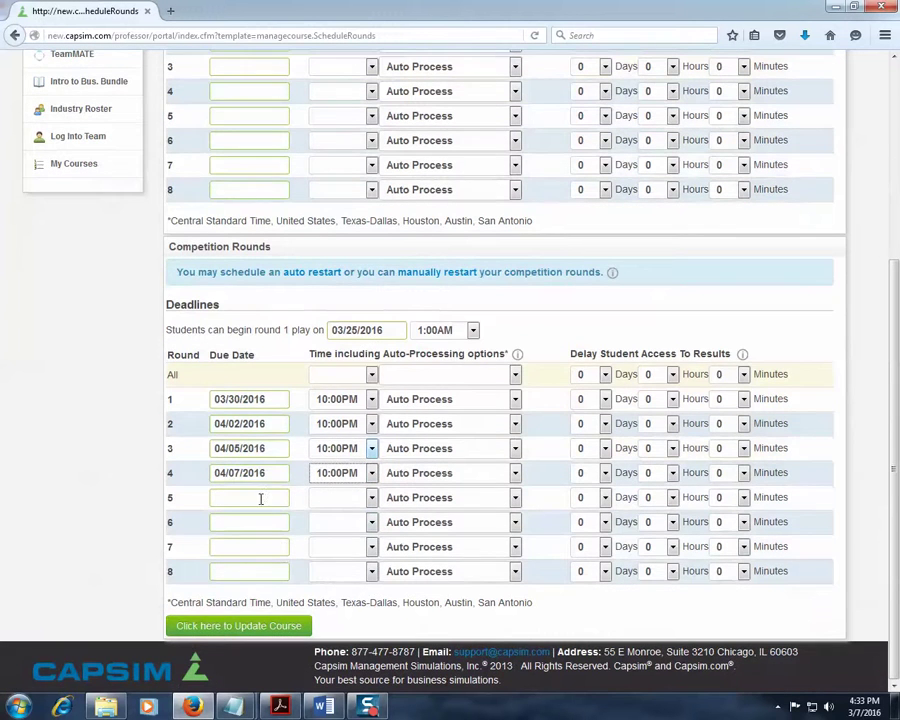
click(260, 497)
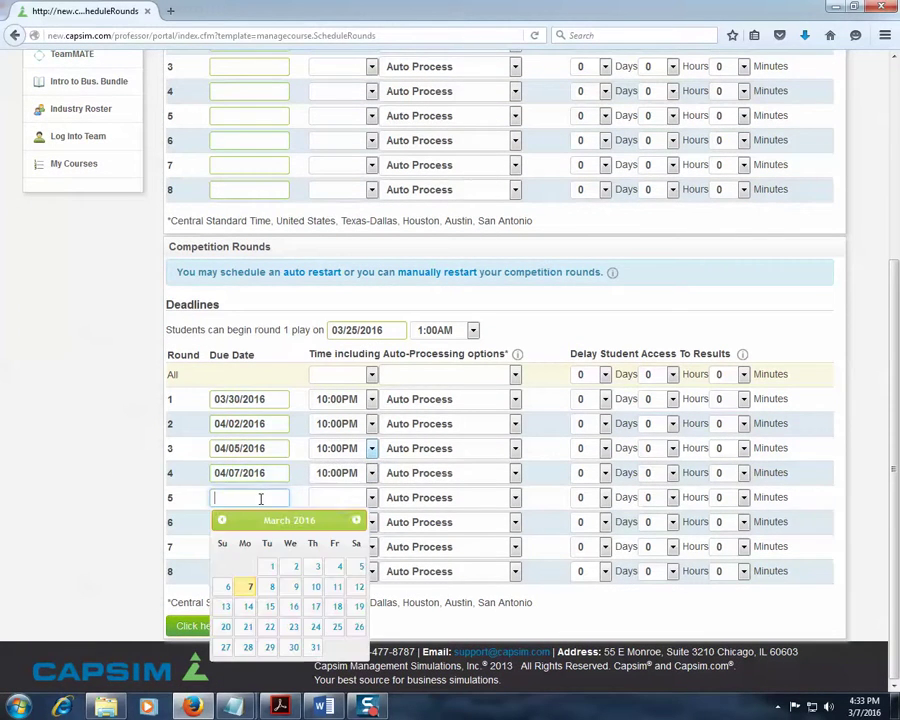
click(356, 521)
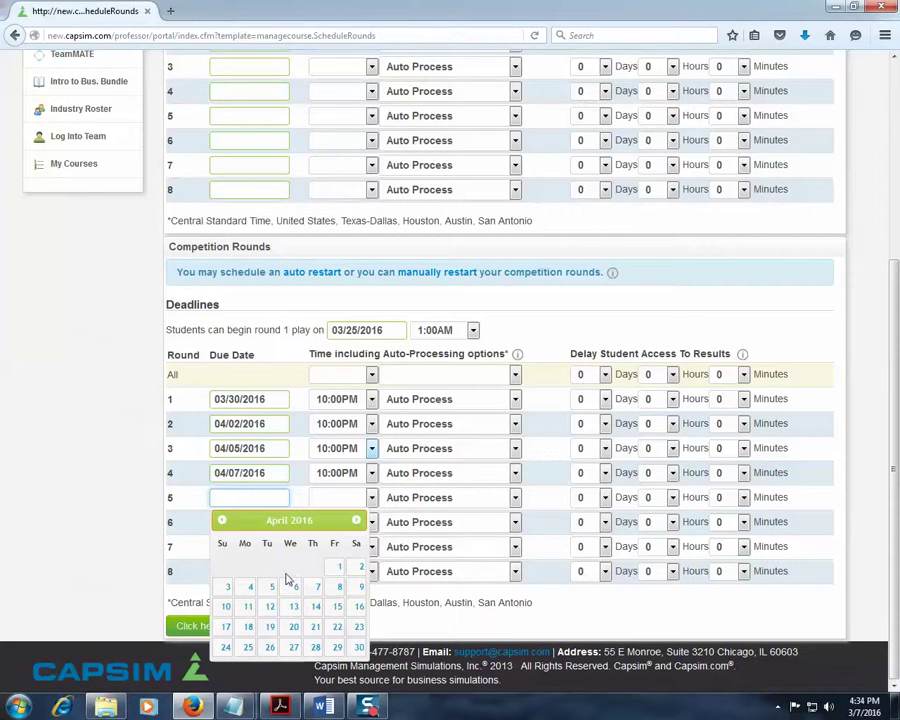
click(361, 587)
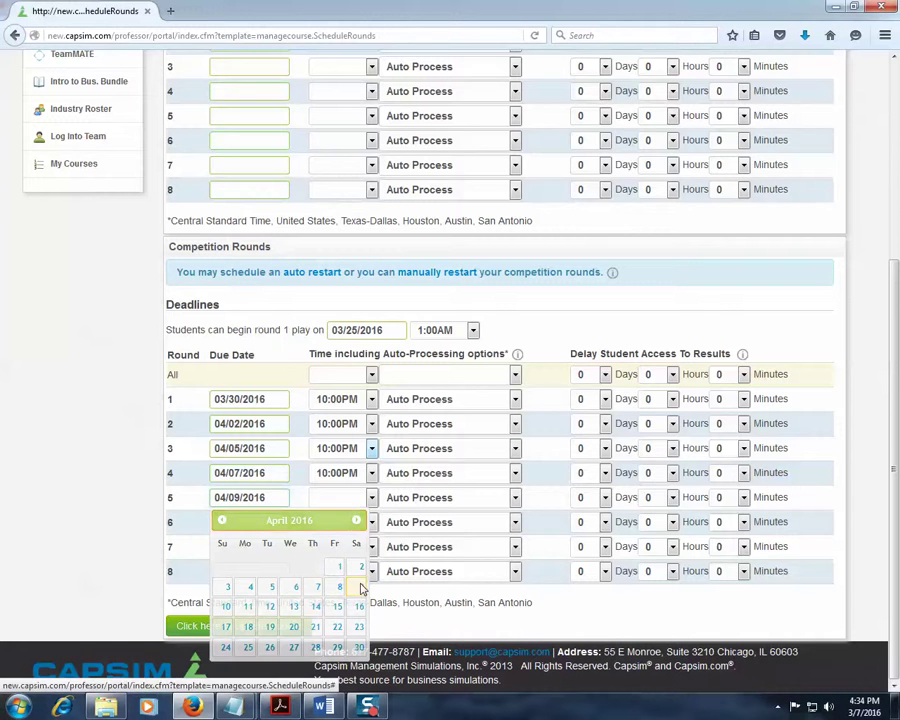
click(371, 499)
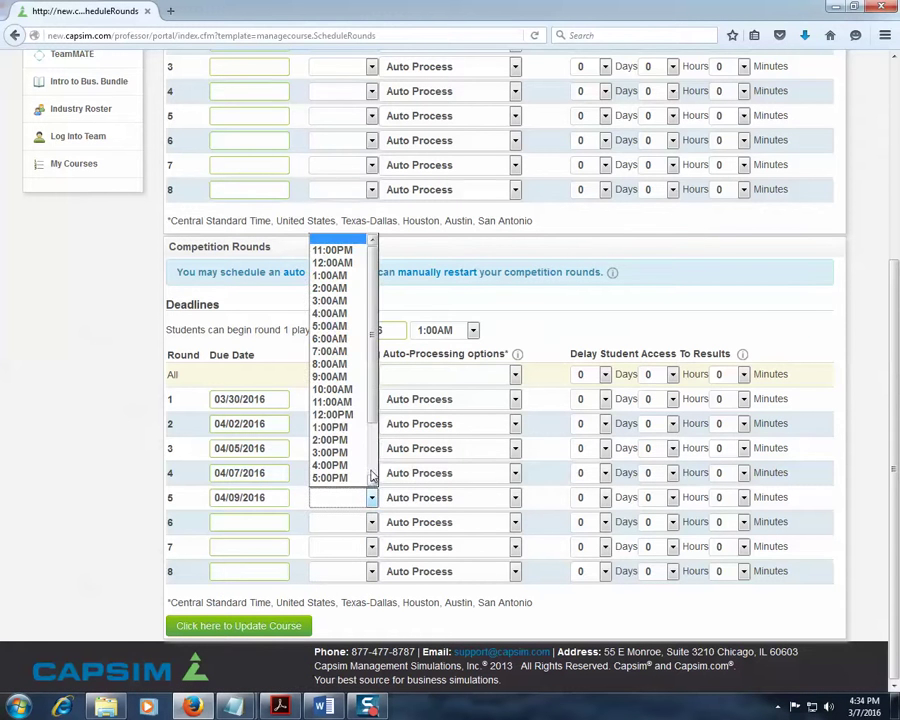
scroll(355, 474, down, 2)
click(344, 477)
- Set the competition round 6 deadline to 04/12/2016 at 10:00PM
click(271, 520)
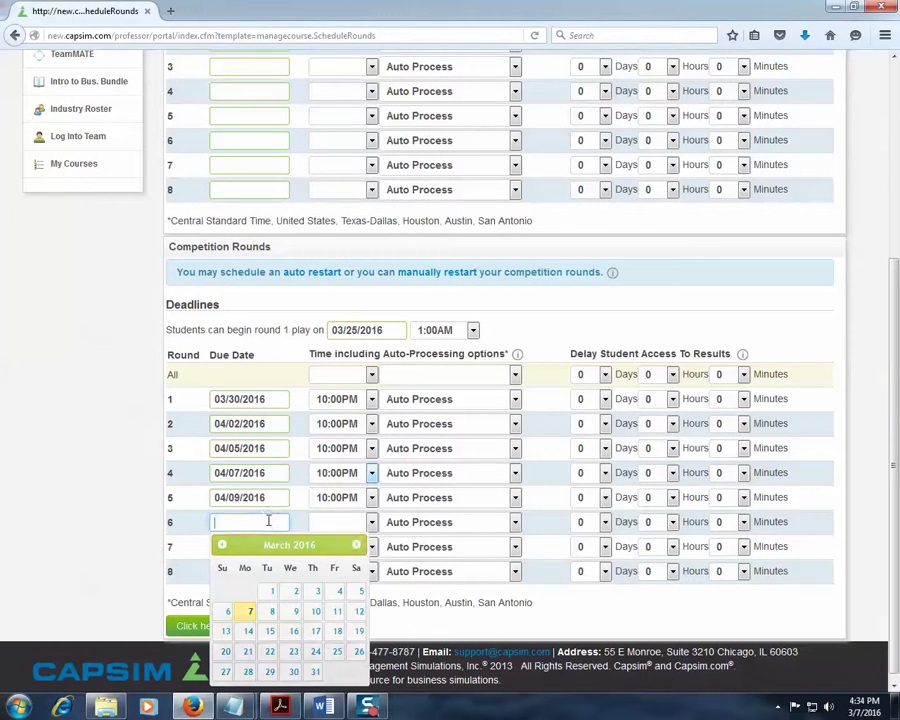
click(356, 544)
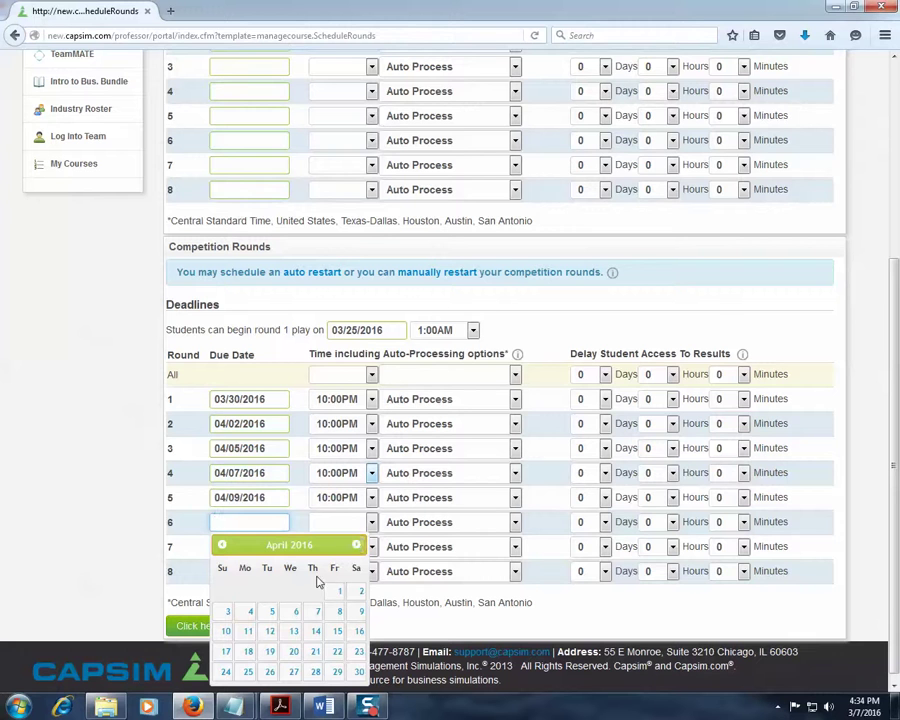
click(270, 634)
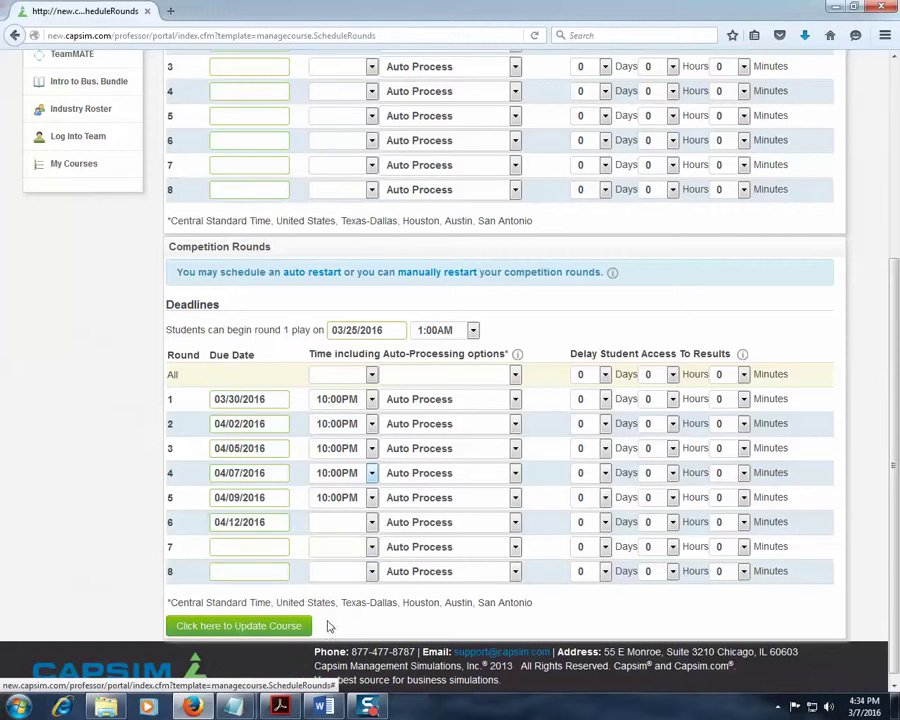
click(372, 522)
scroll(376, 497, down, 2)
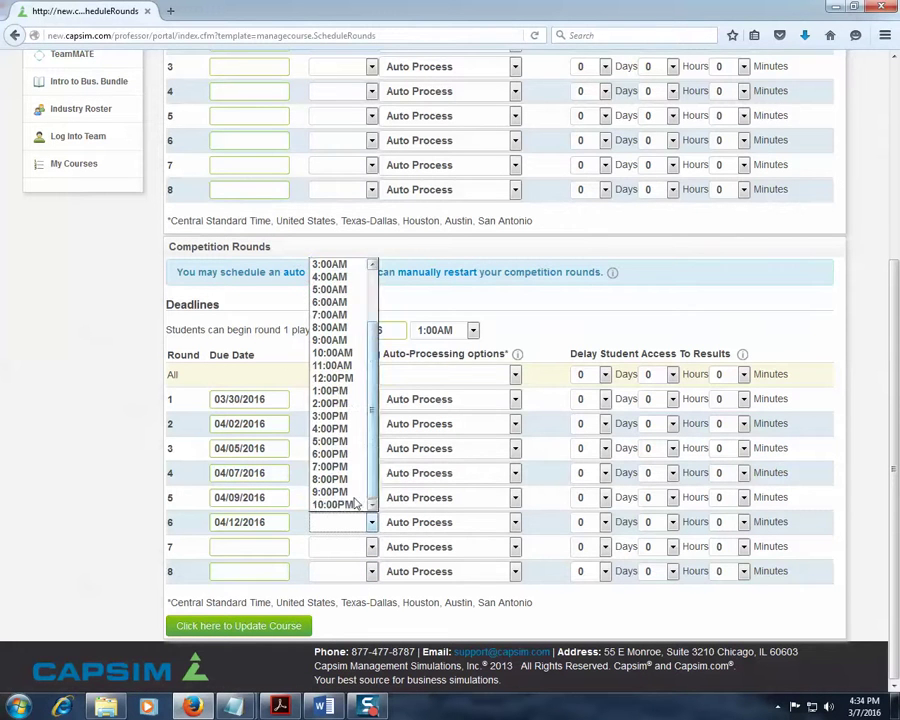
click(336, 505)
- Set the competition round 7 deadline to 04/14/2016 at 10:00PM
click(262, 545)
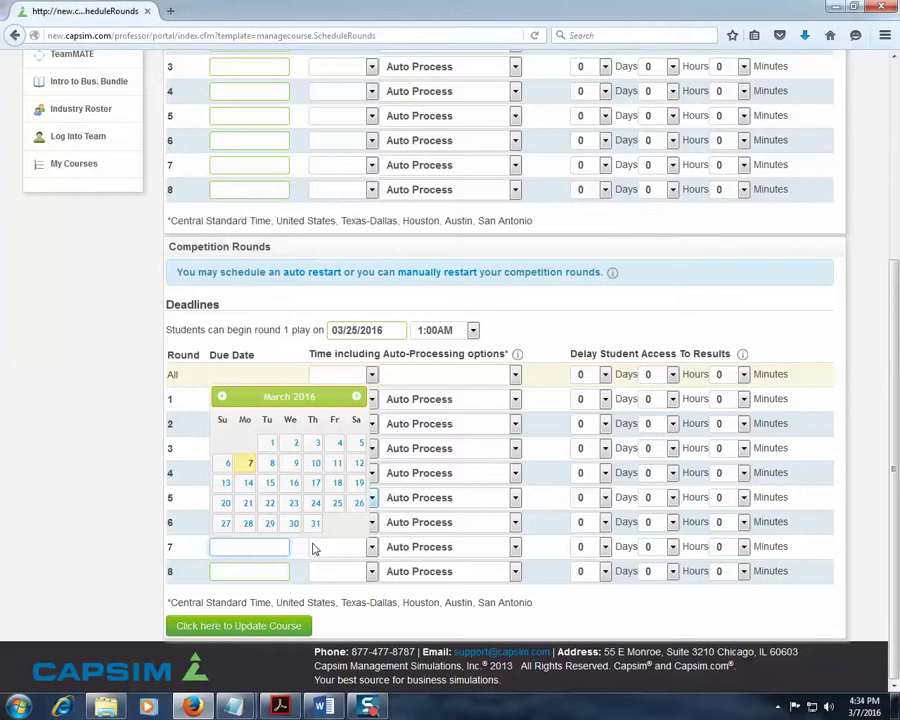
click(357, 397)
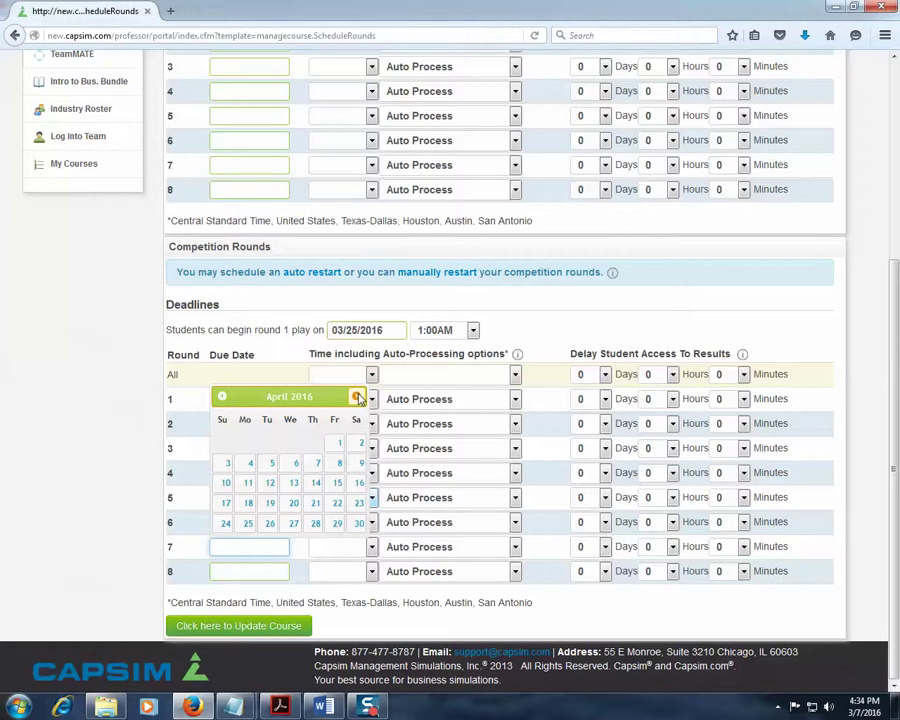
click(315, 483)
click(368, 546)
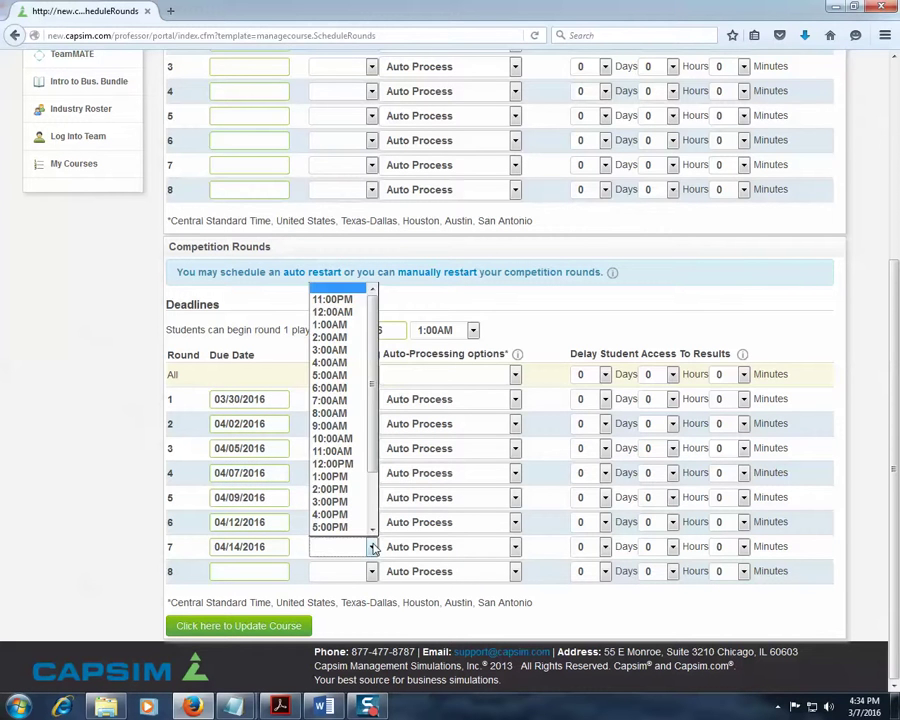
scroll(365, 535, down, 2)
click(364, 530)
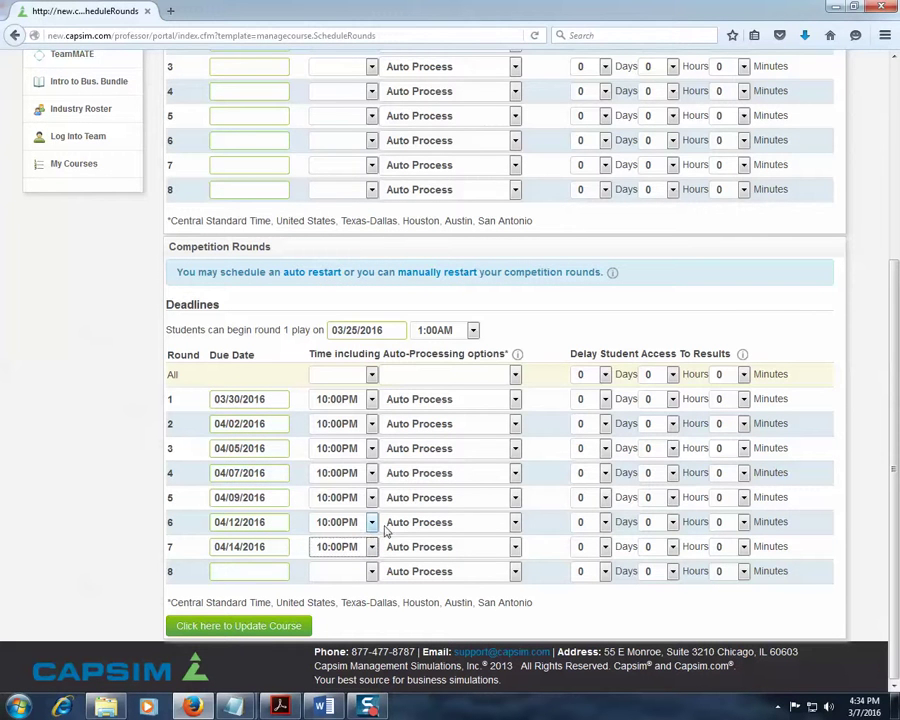
- Set the competition round 8 deadline to 04/19/2016 at 10:00PM
click(264, 572)
click(356, 422)
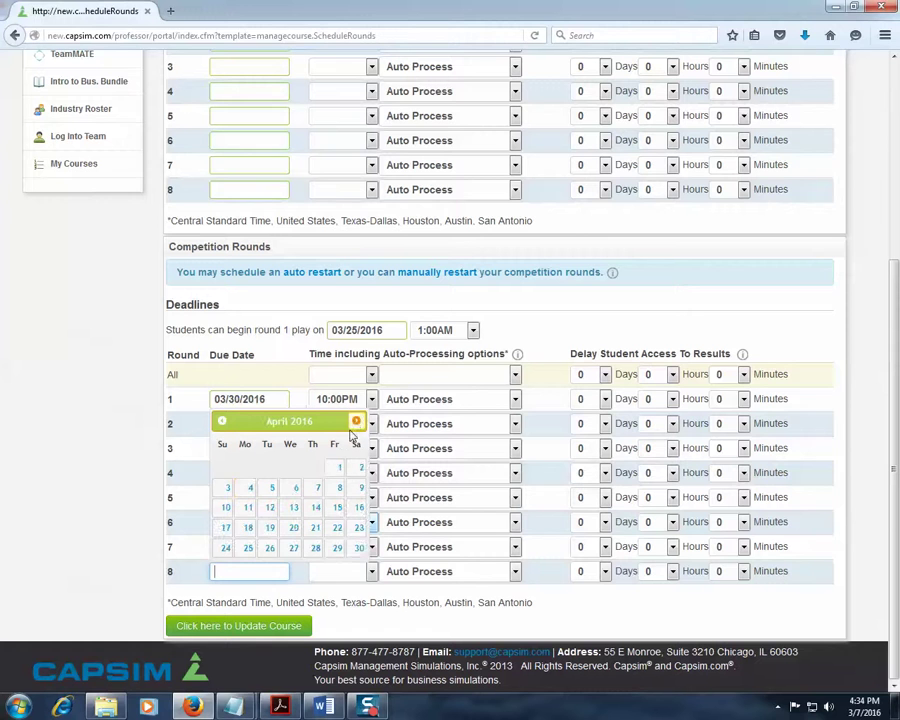
click(272, 529)
click(371, 571)
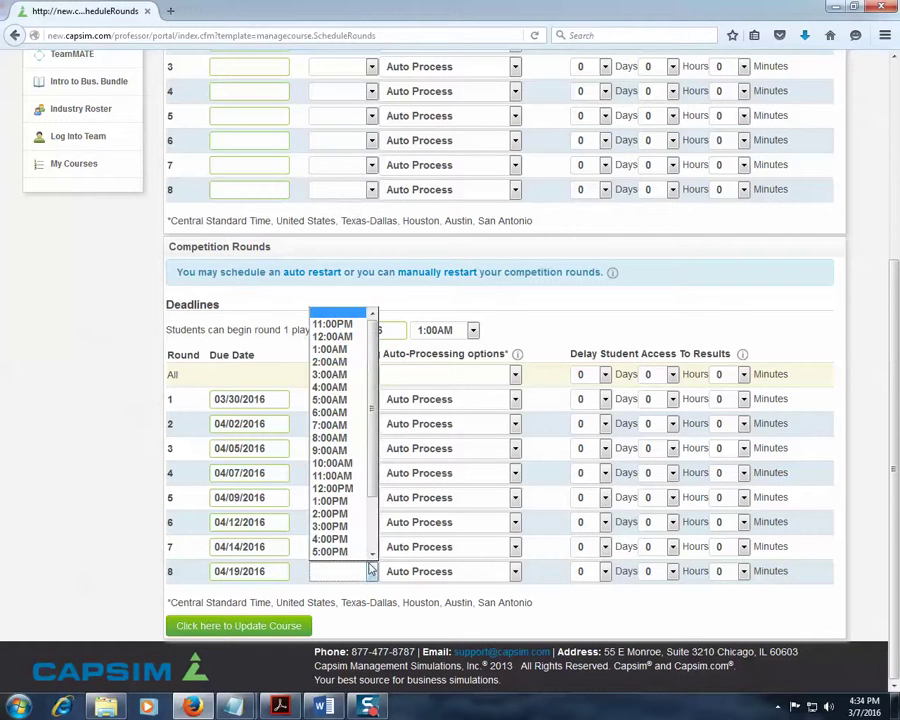
scroll(370, 556, down, 2)
click(360, 554)
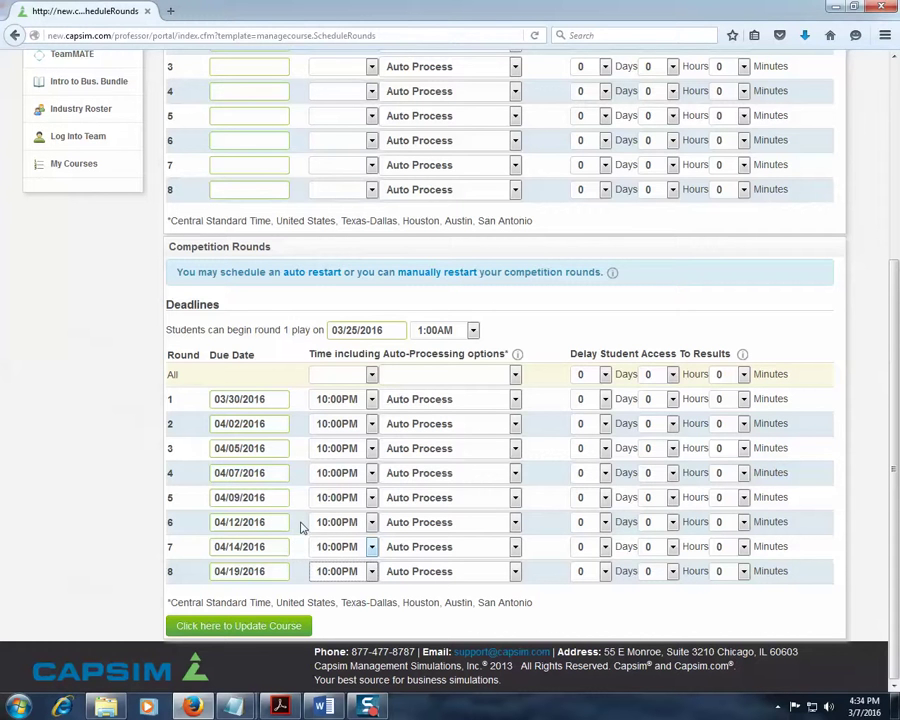
- Save the round schedule to the course and review the practice and competition round deadlines
click(296, 627)
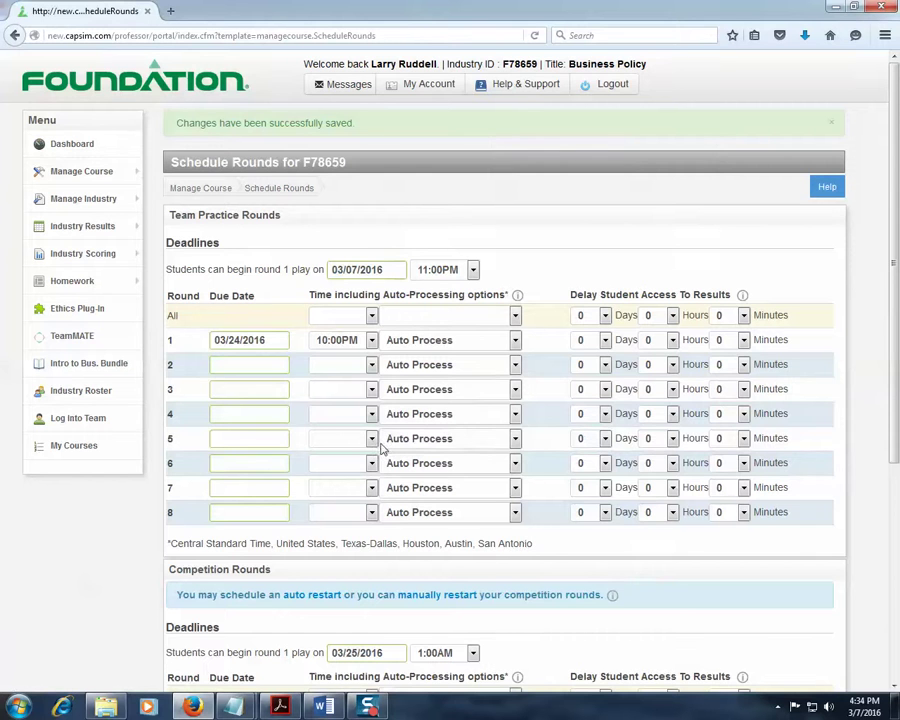
scroll(375, 450, down, 5)
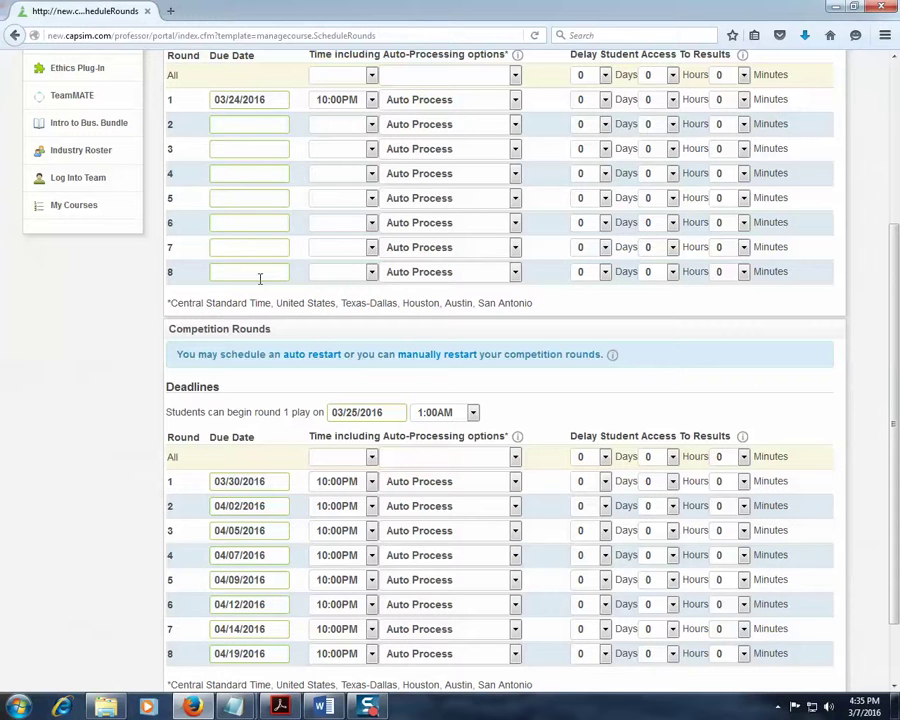
scroll(887, 537, down, 2)
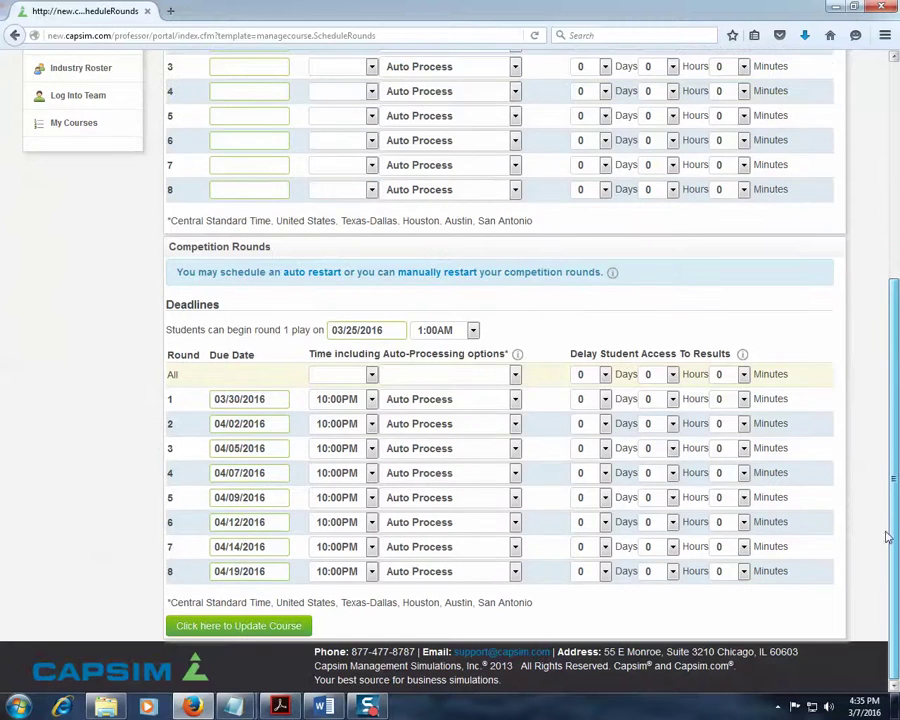
scroll(889, 533, up, 5)
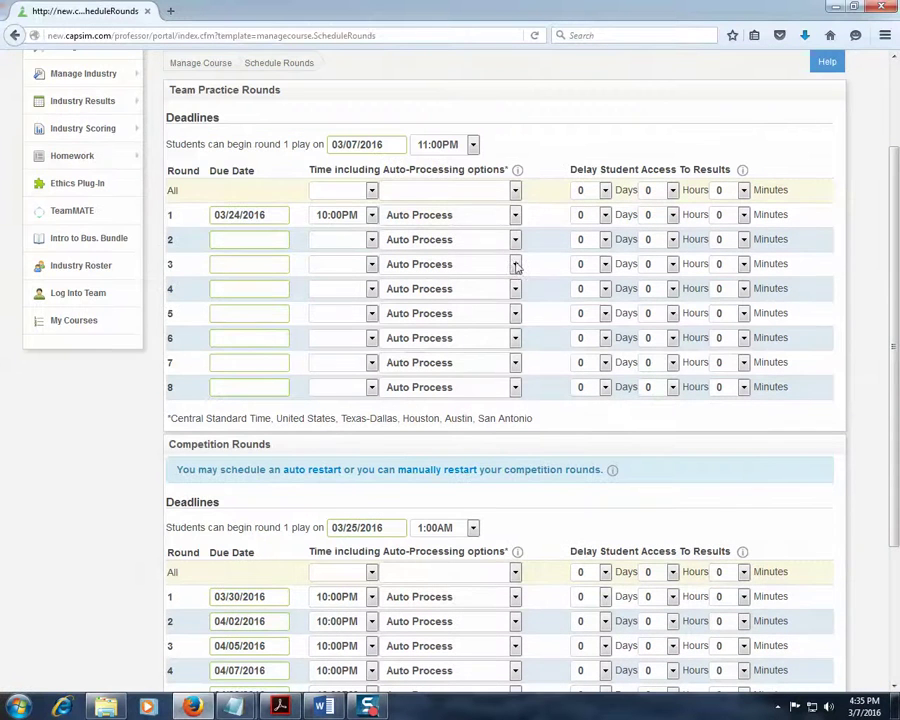
- Open the course's scheduled restart settings and choose restarting the industries to round one in Competition mode
mouse_move(71, 122)
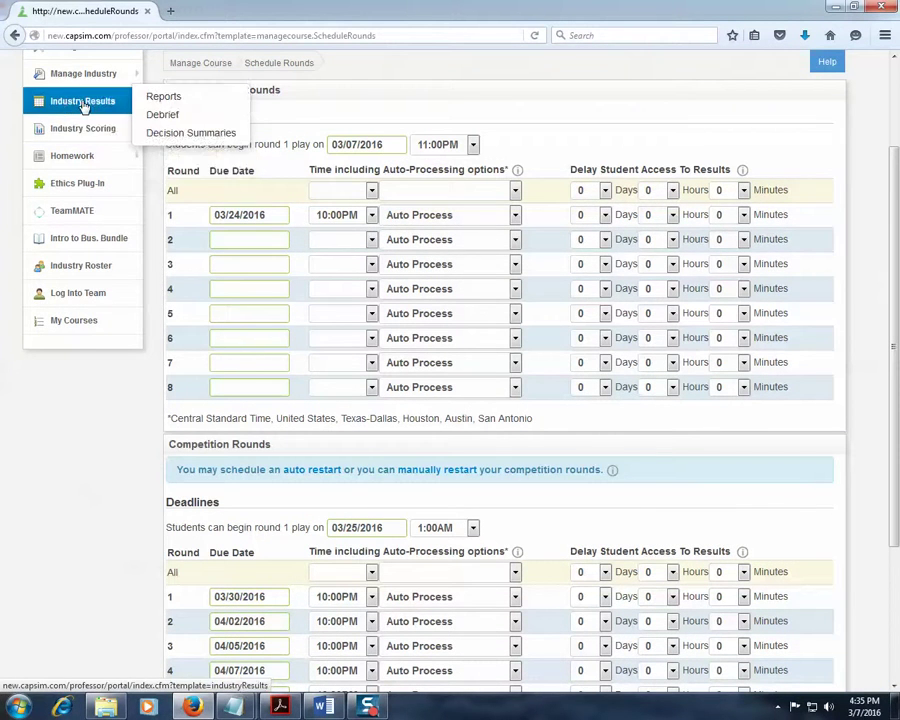
scroll(86, 108, up, 2)
mouse_move(93, 160)
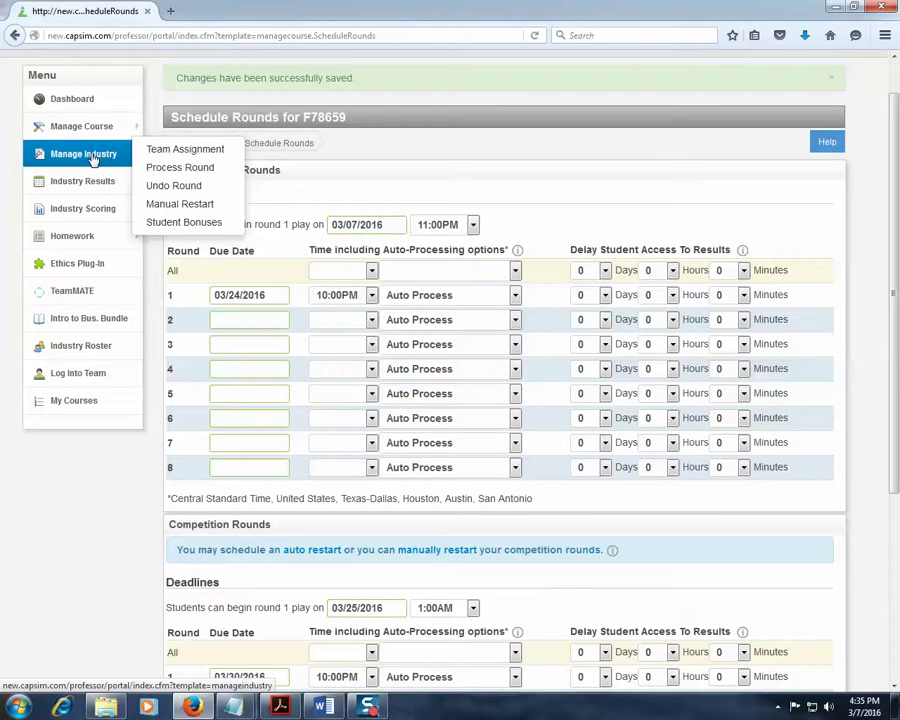
click(222, 175)
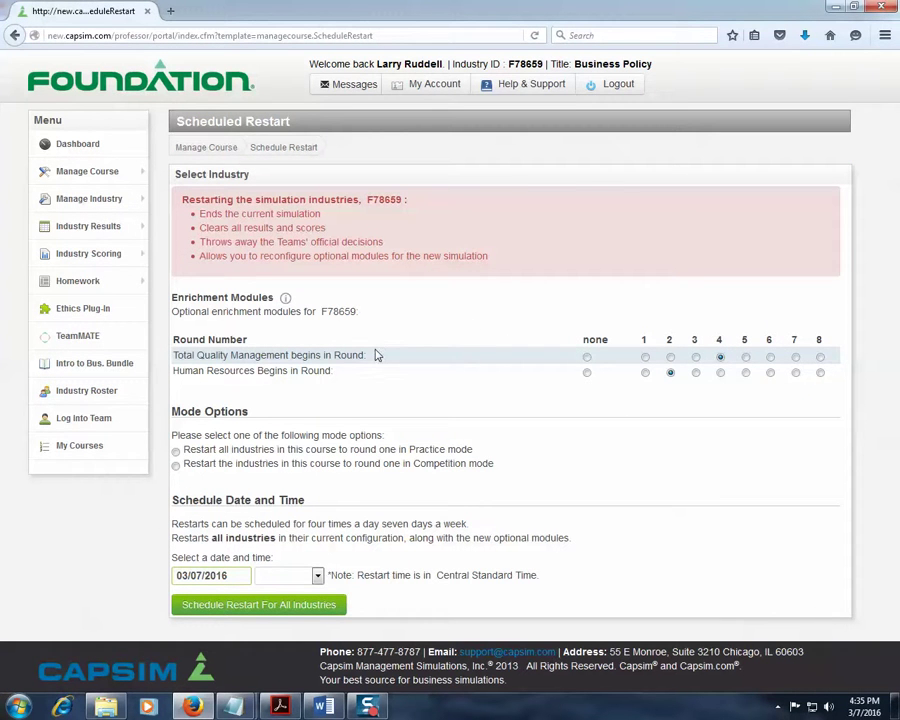
click(176, 465)
- Set the scheduled restart date to 03/24/2016 and its time to 10:00PM
click(232, 576)
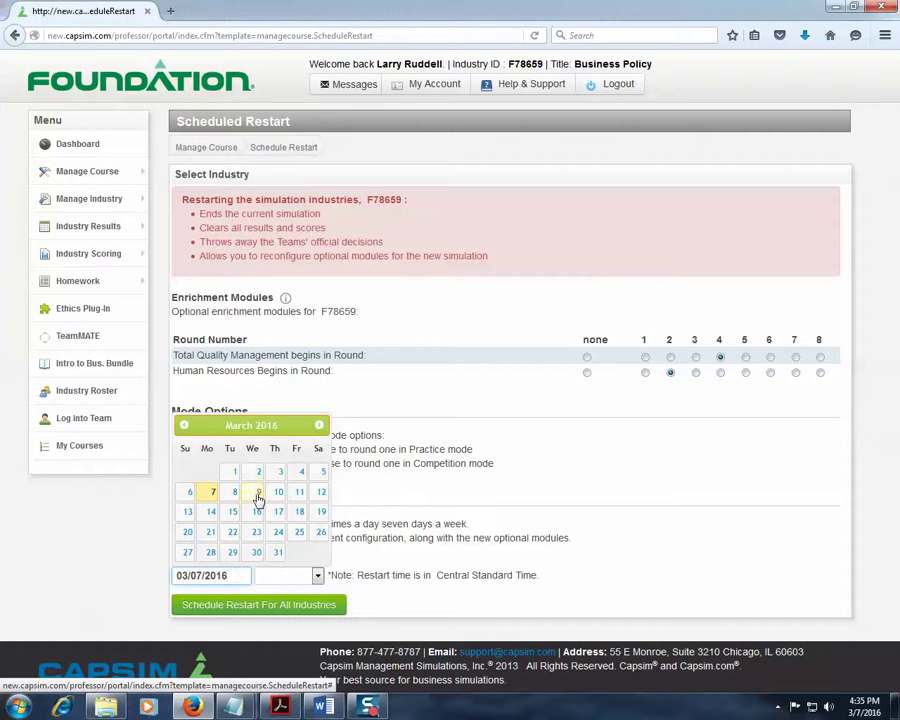
click(299, 535)
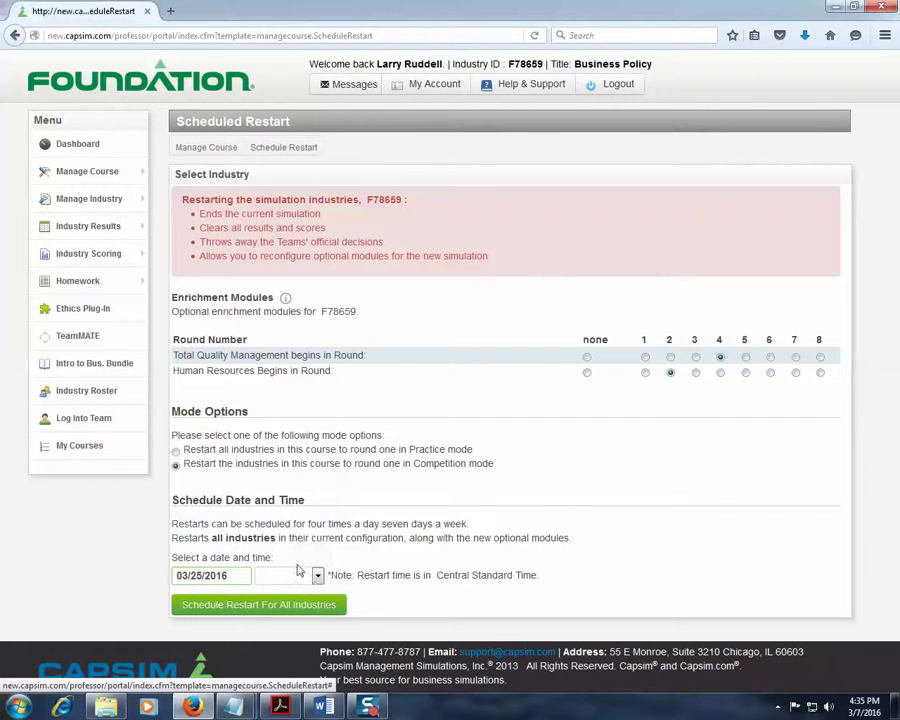
click(318, 577)
click(235, 576)
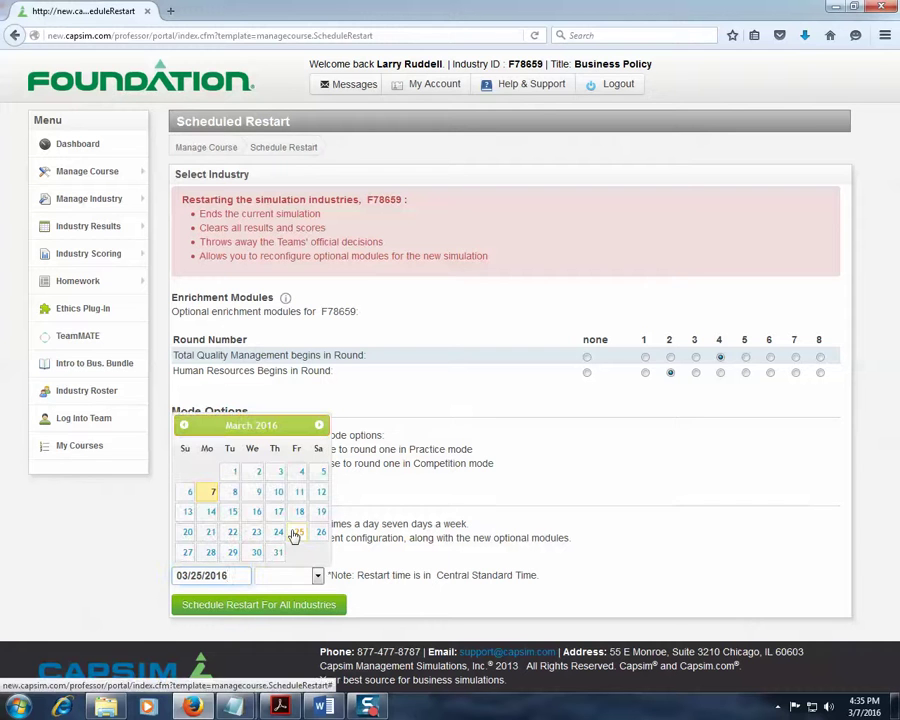
click(278, 533)
click(318, 577)
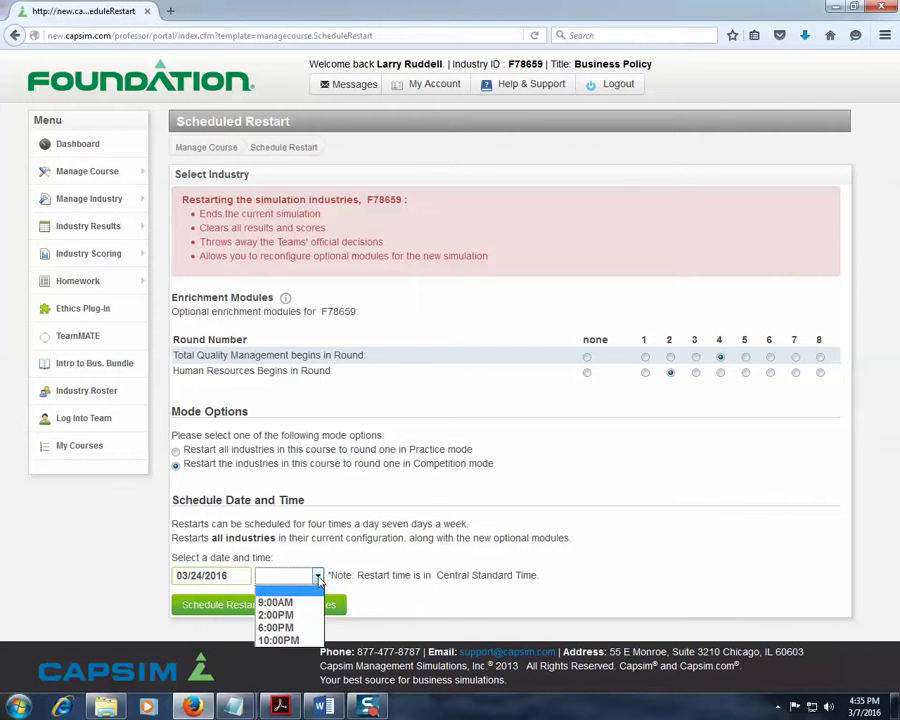
click(310, 637)
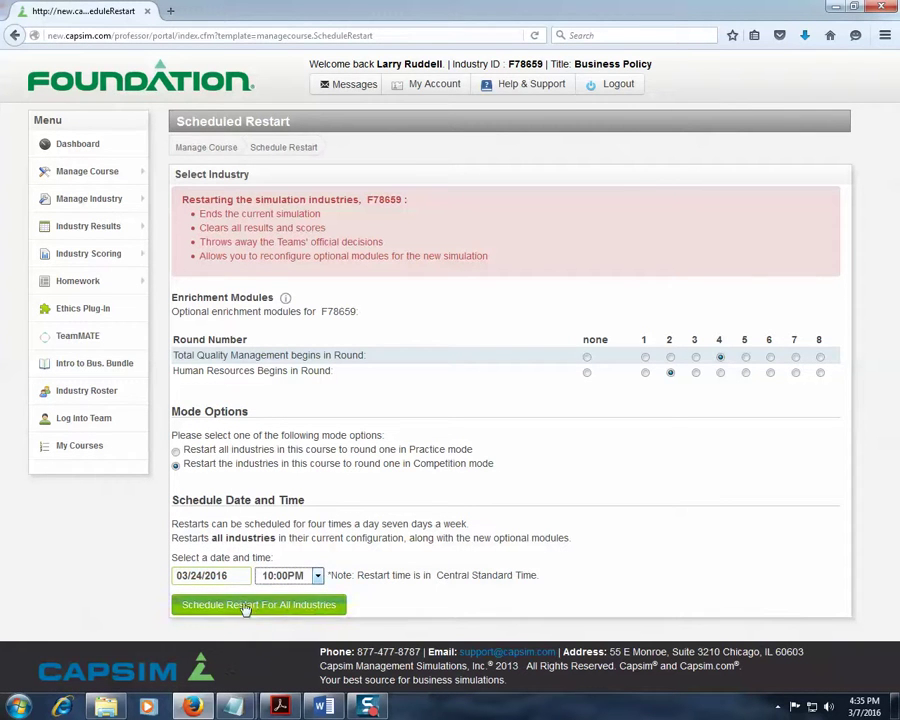
- Set the restart date and time to 03/28/2016 at 9:00AM and schedule the restart for all industries
click(318, 579)
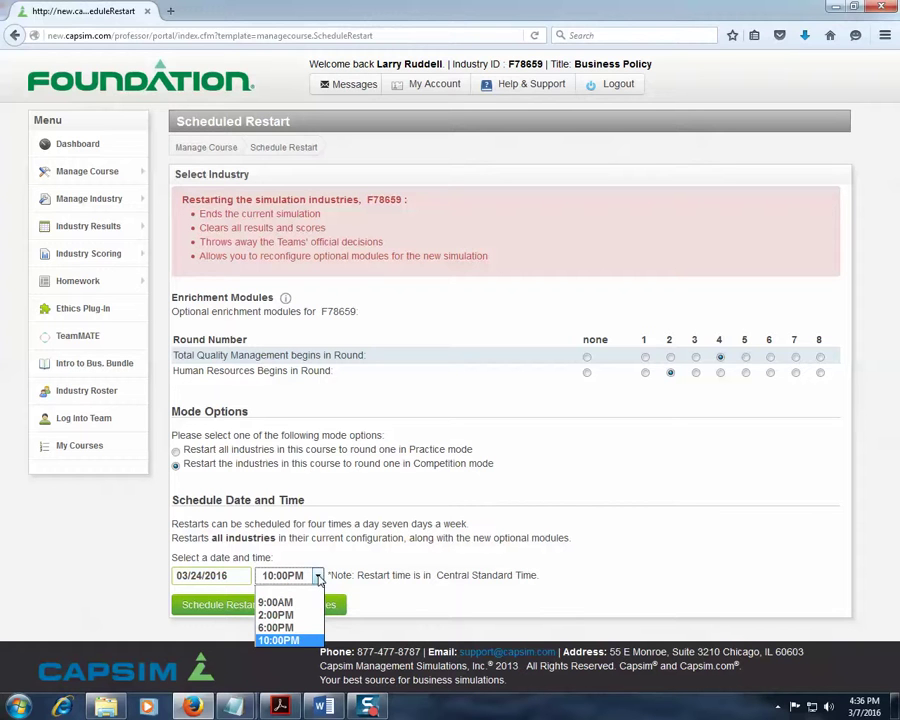
click(205, 576)
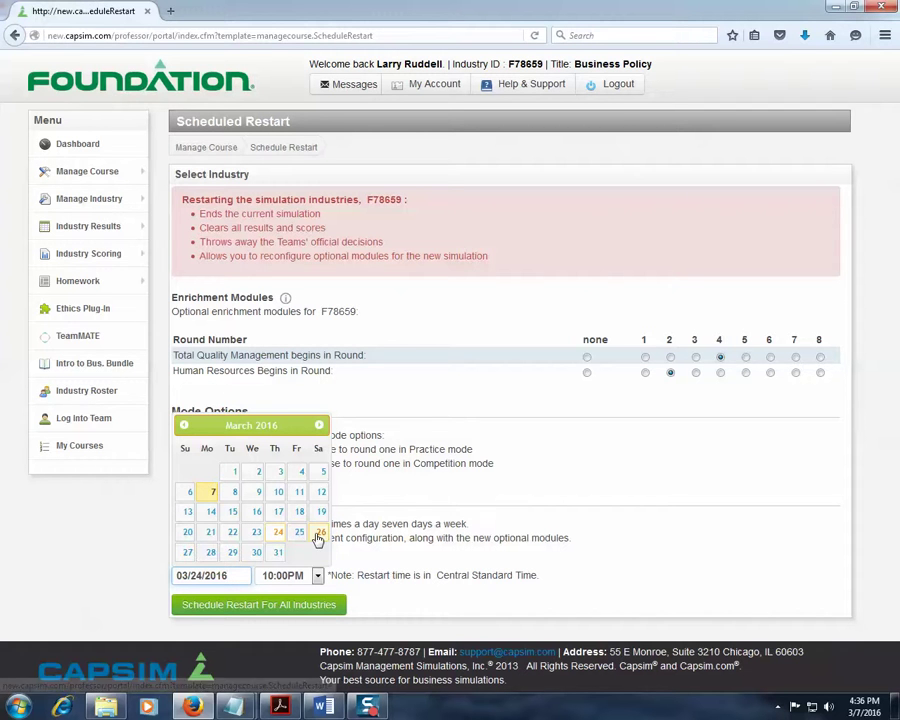
click(211, 553)
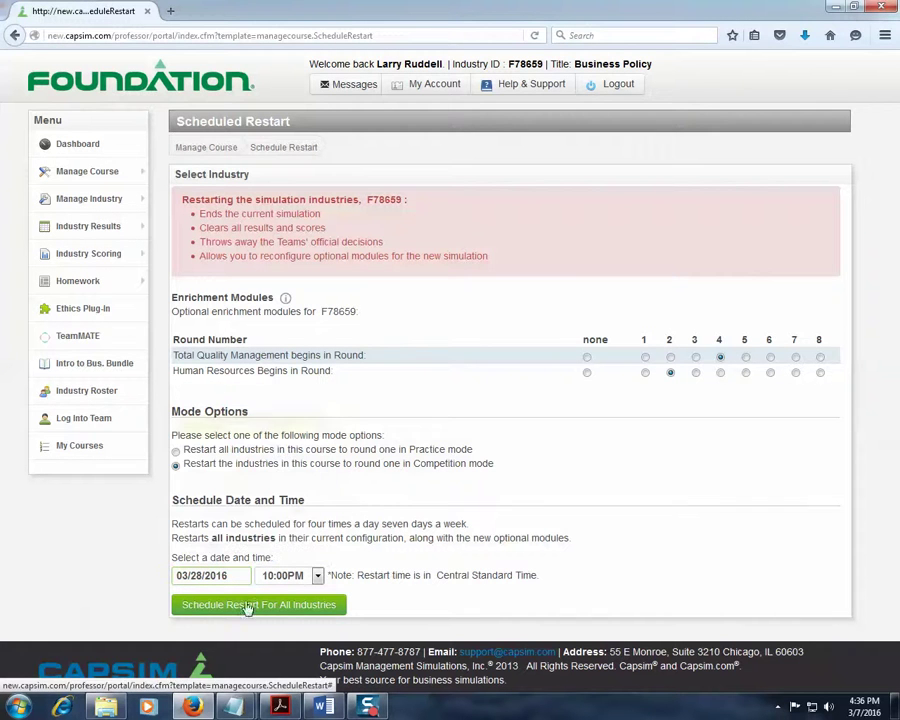
click(318, 576)
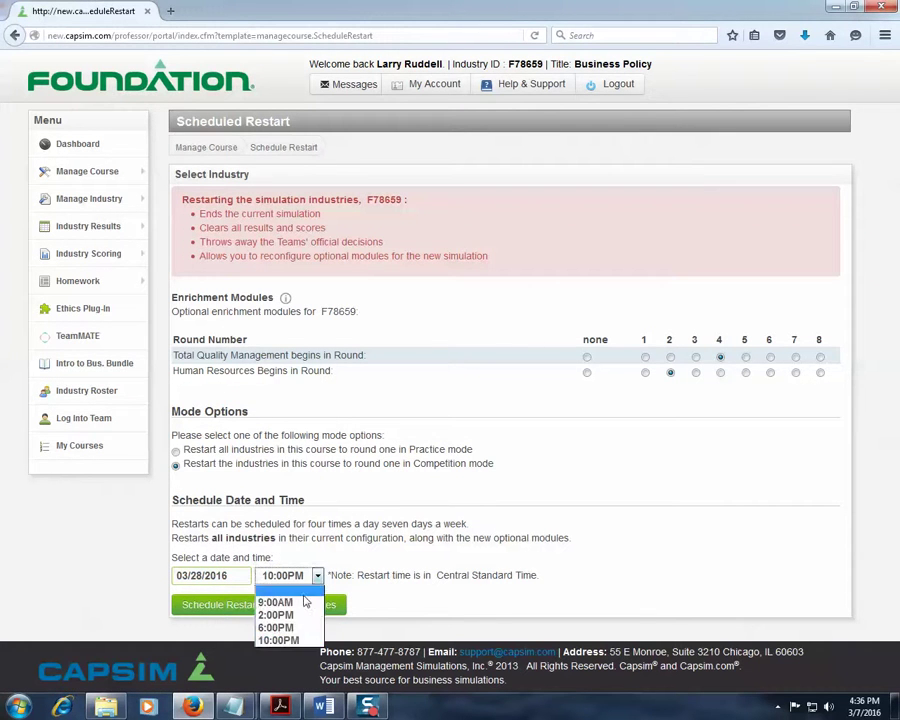
click(289, 602)
click(289, 608)
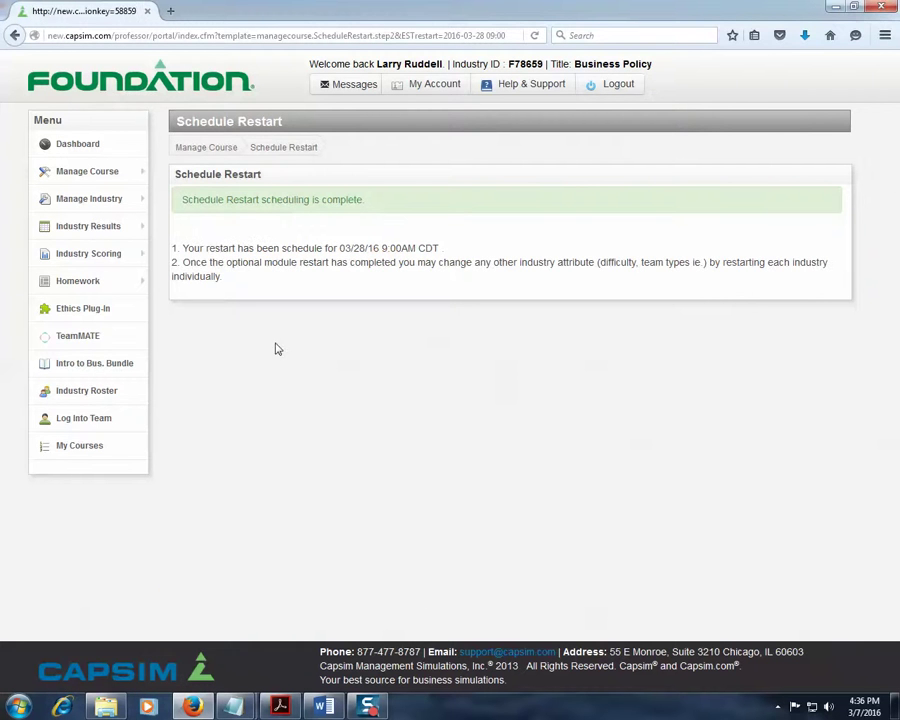
- Open the Homework Assignments page for the course
mouse_move(94, 281)
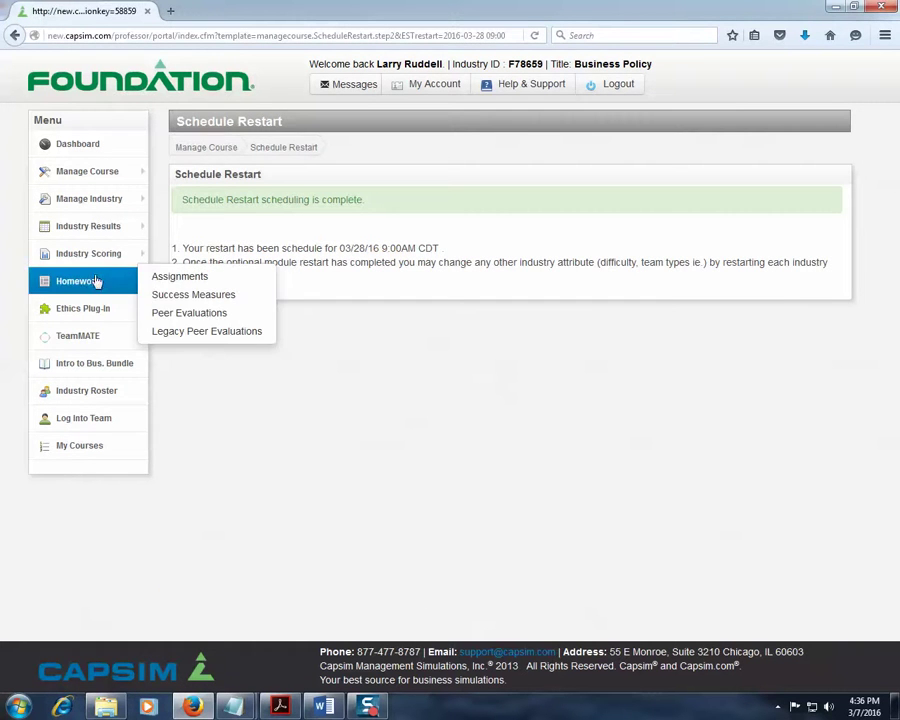
click(163, 280)
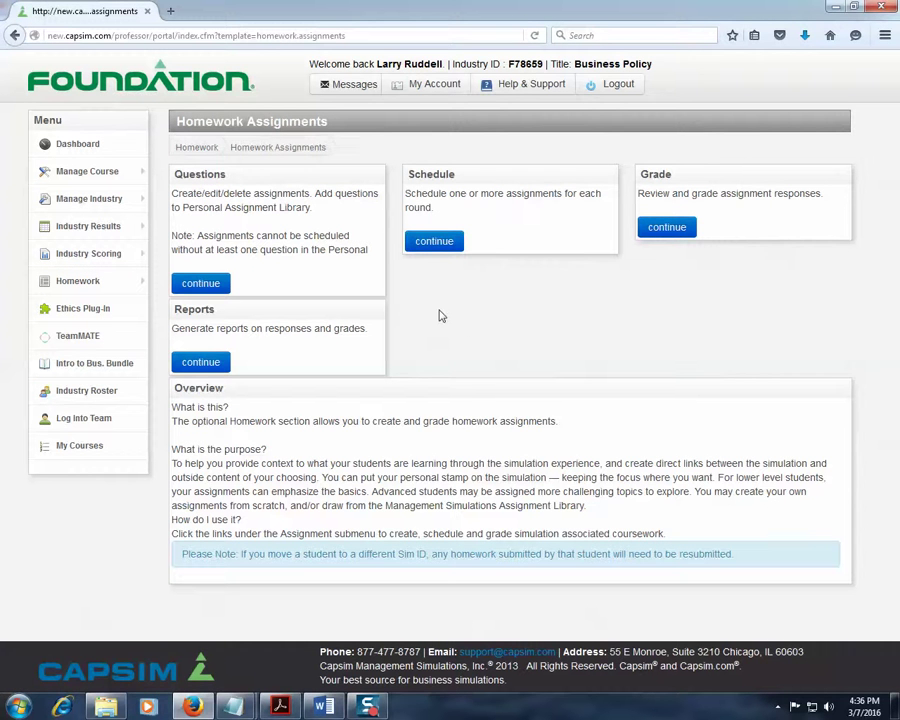
- Open the homework schedule and try to add Capstone 1-1A: GETTING STARTED to Practice Round 1 without a point value
click(433, 240)
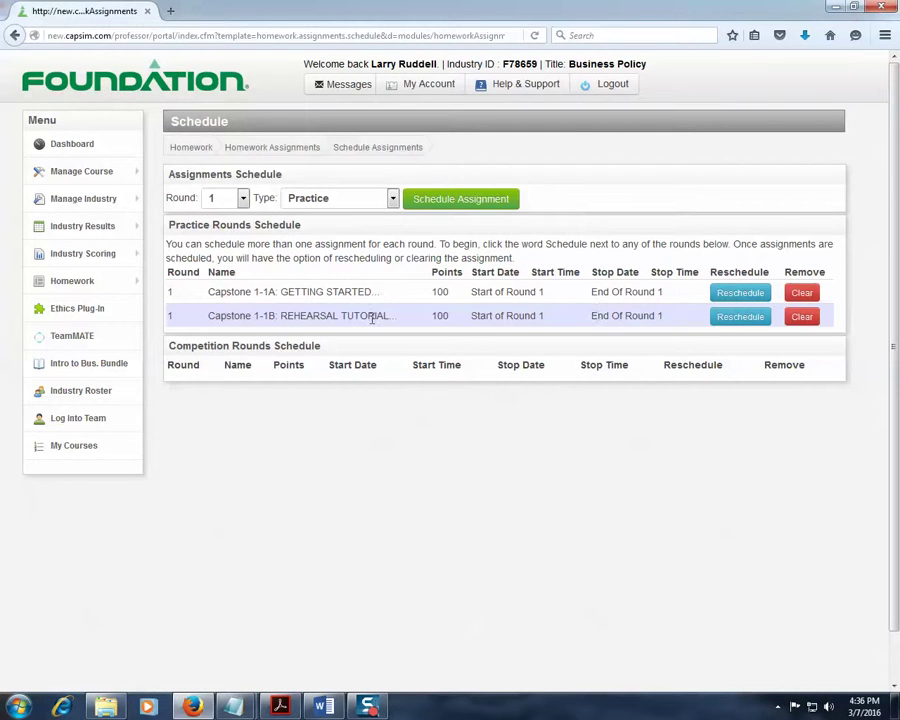
click(484, 201)
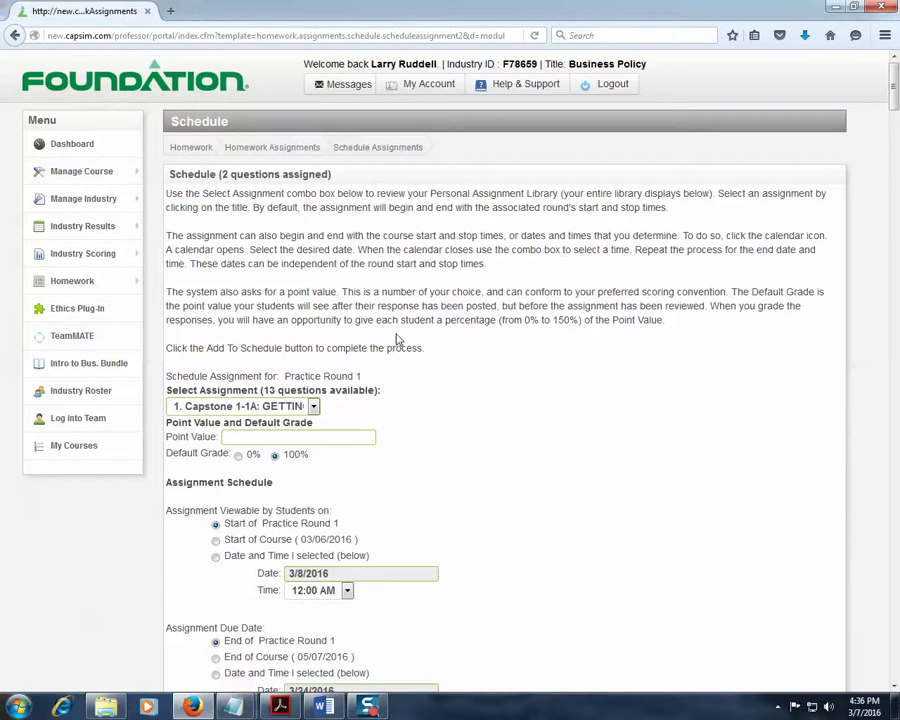
scroll(397, 426, down, 3)
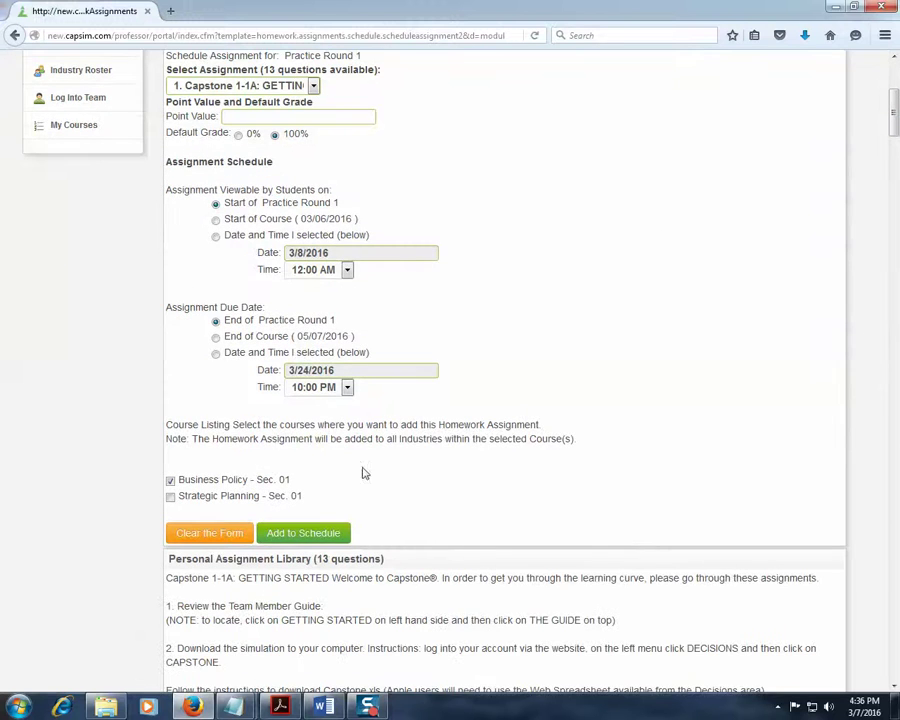
click(322, 529)
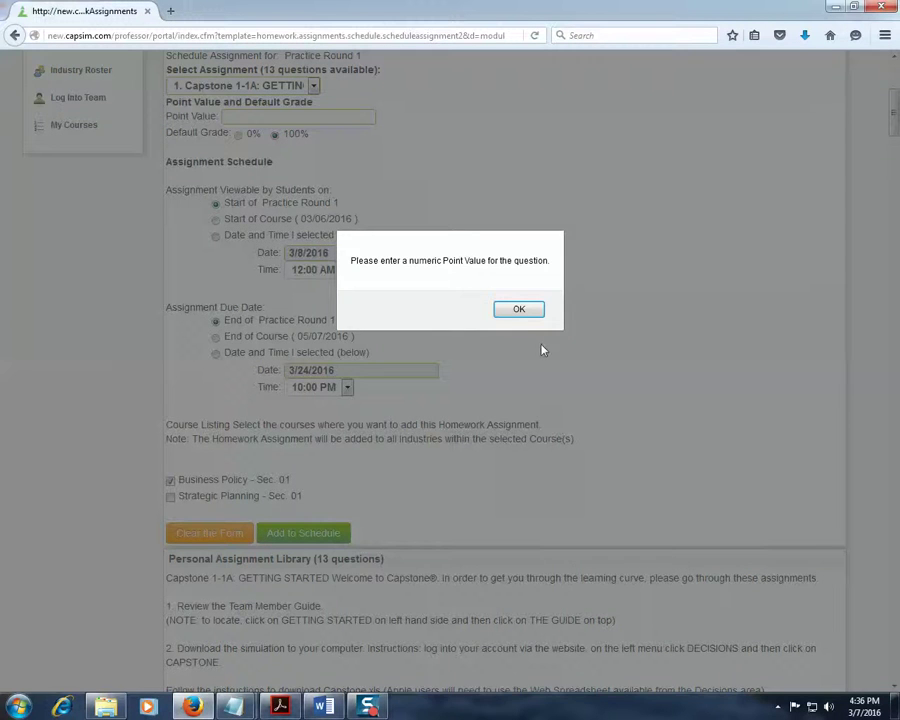
click(519, 310)
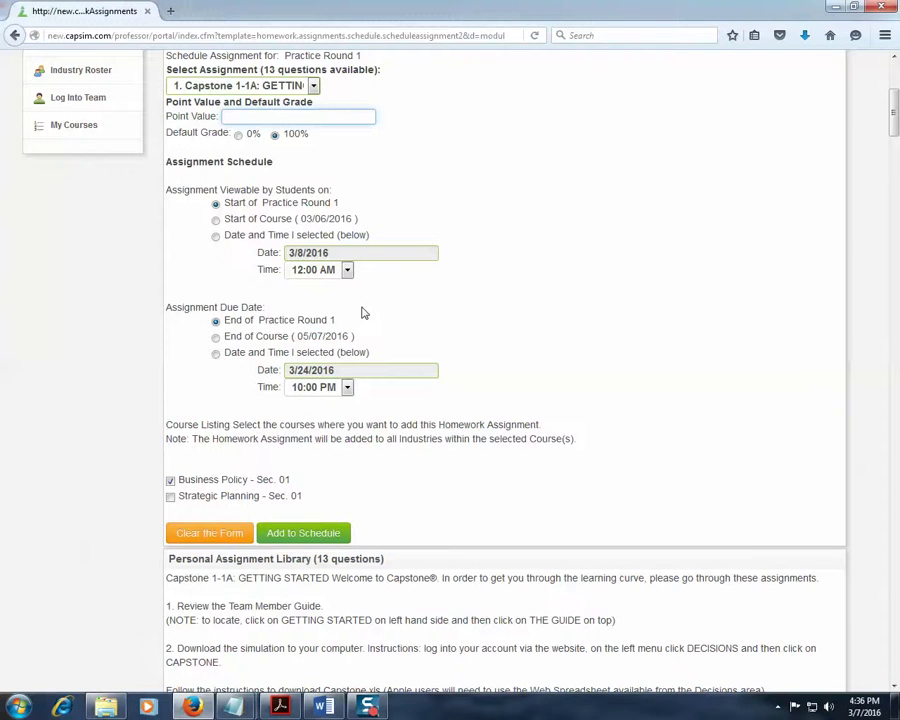
- Set the Capstone 1-1A: GETTING STARTED assignment's point value to 100 and add it to the Practice Round 1 schedule
scroll(363, 313, up, 2)
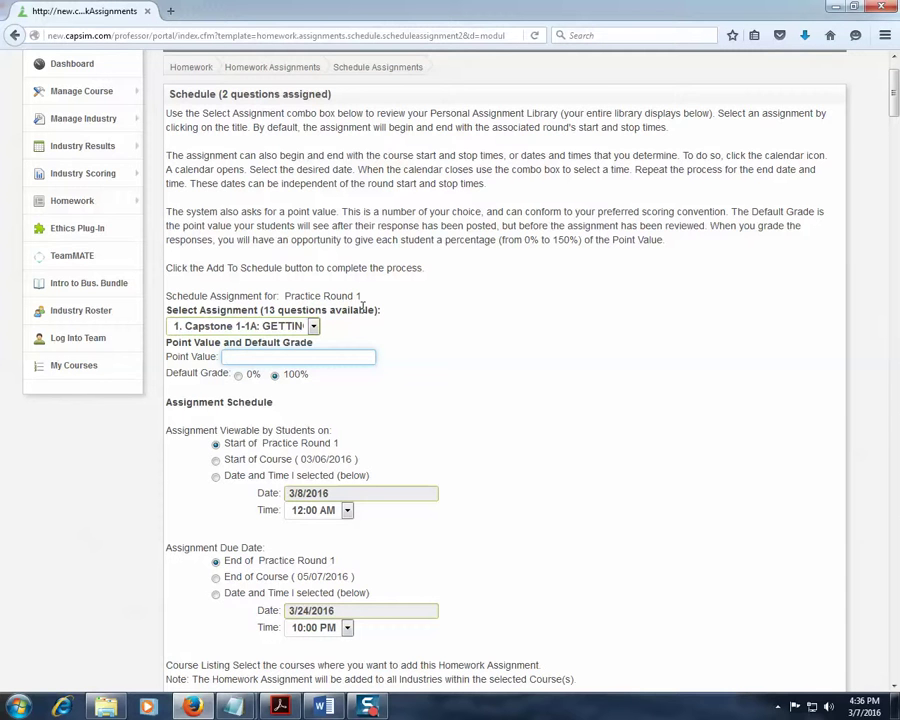
scroll(363, 307, up, 1)
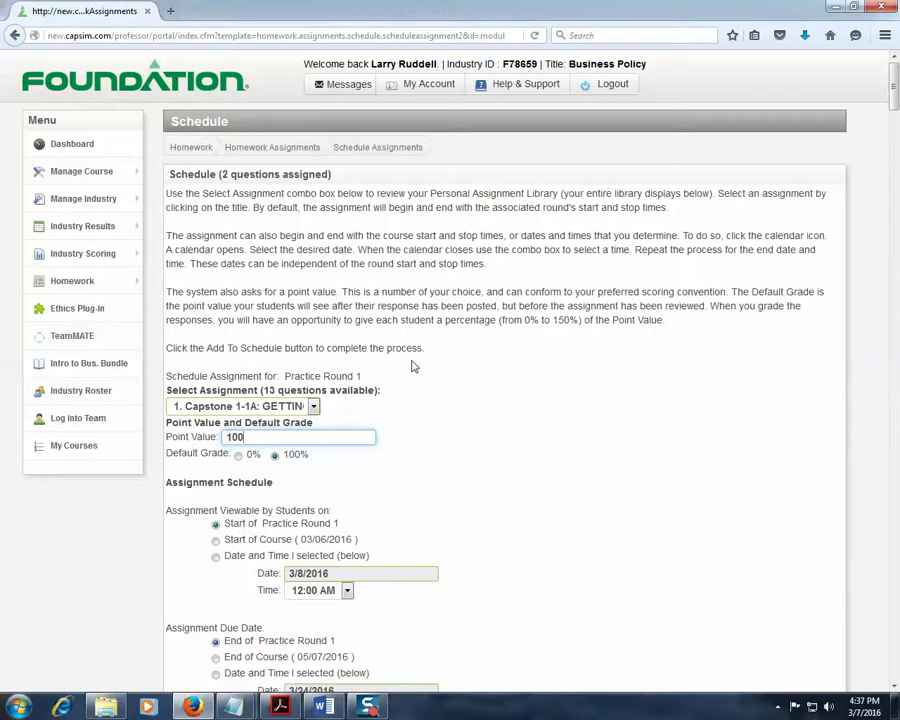
scroll(550, 341, down, 3)
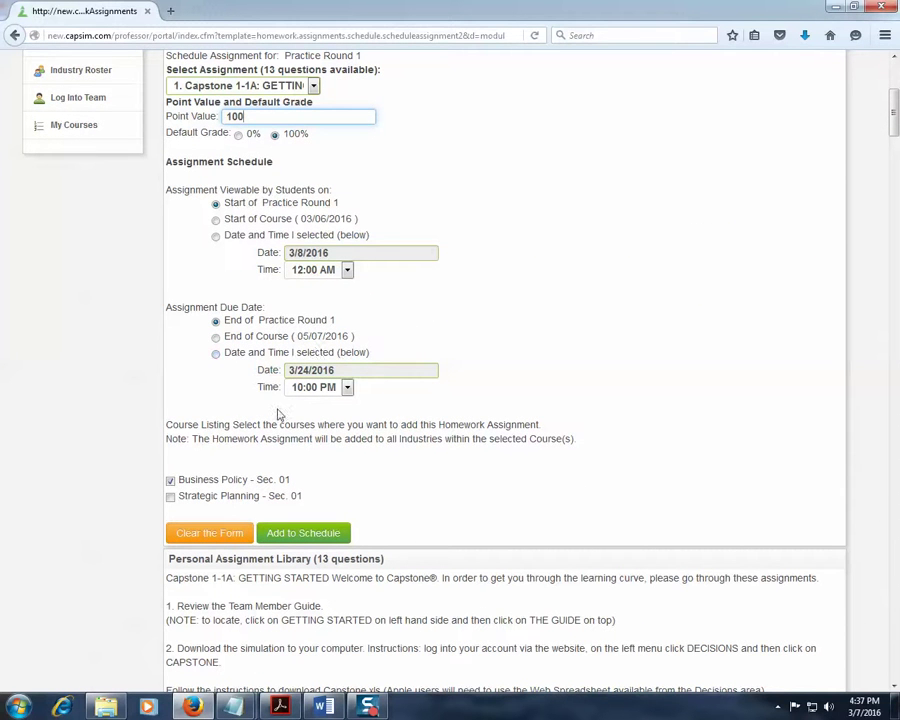
scroll(296, 516, down, 1)
scroll(296, 516, down, 7)
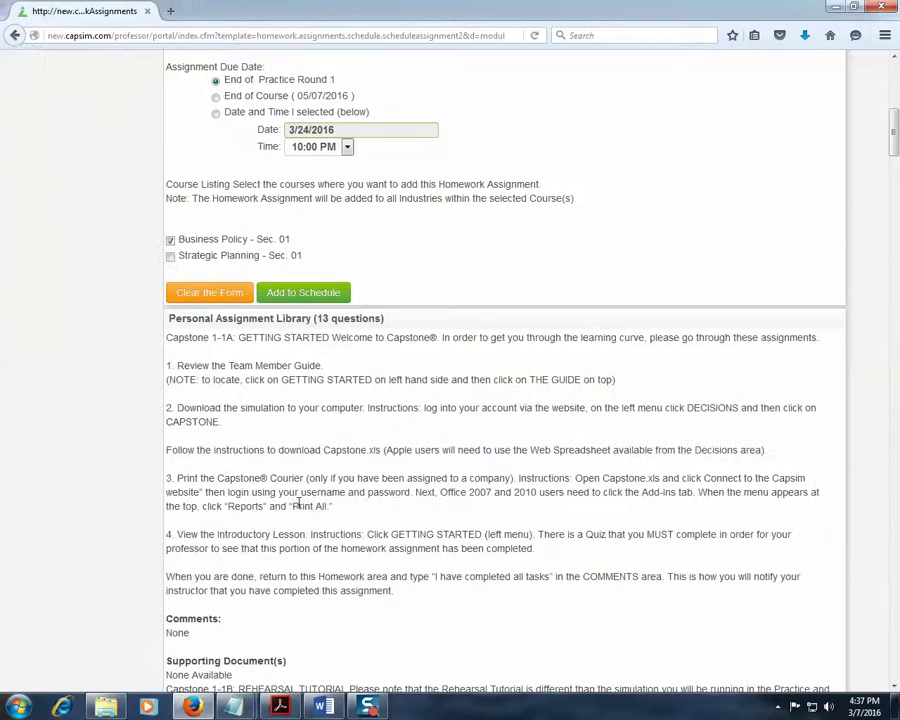
scroll(299, 501, down, 1)
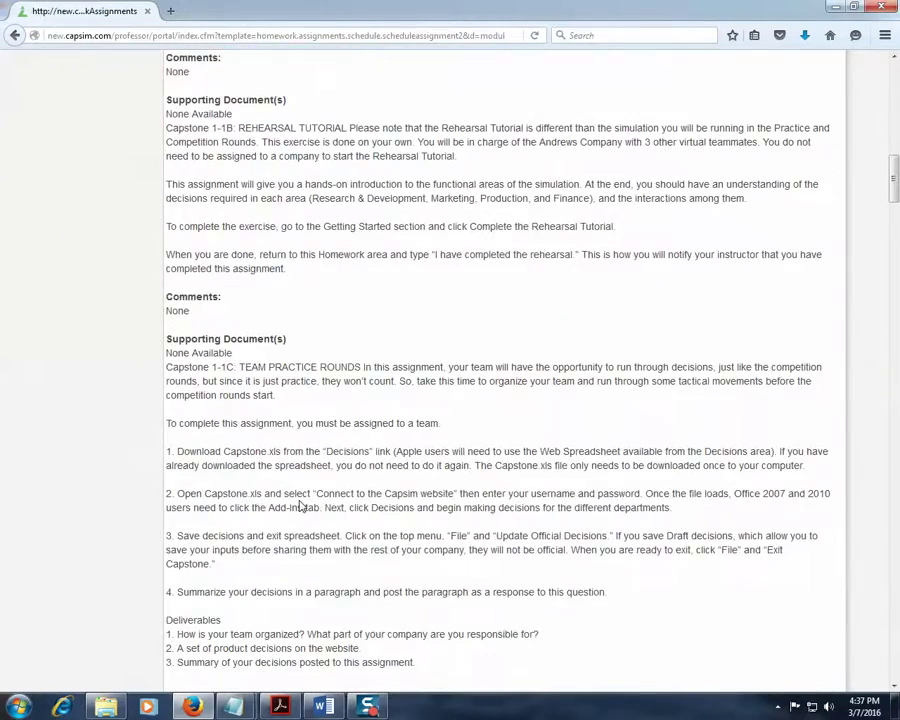
scroll(299, 505, up, 12)
scroll(301, 490, down, 4)
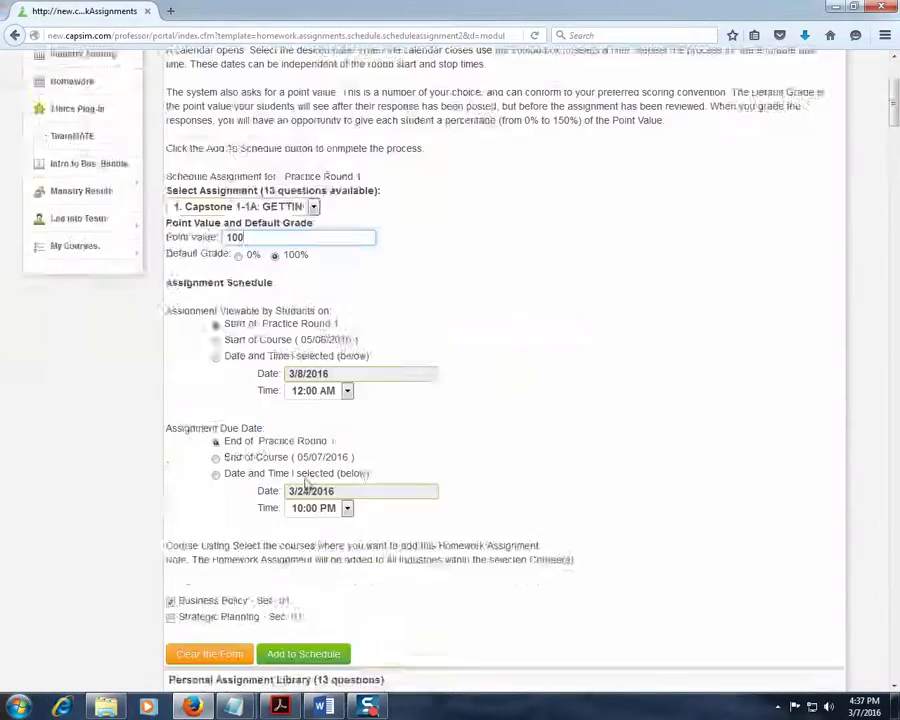
click(311, 456)
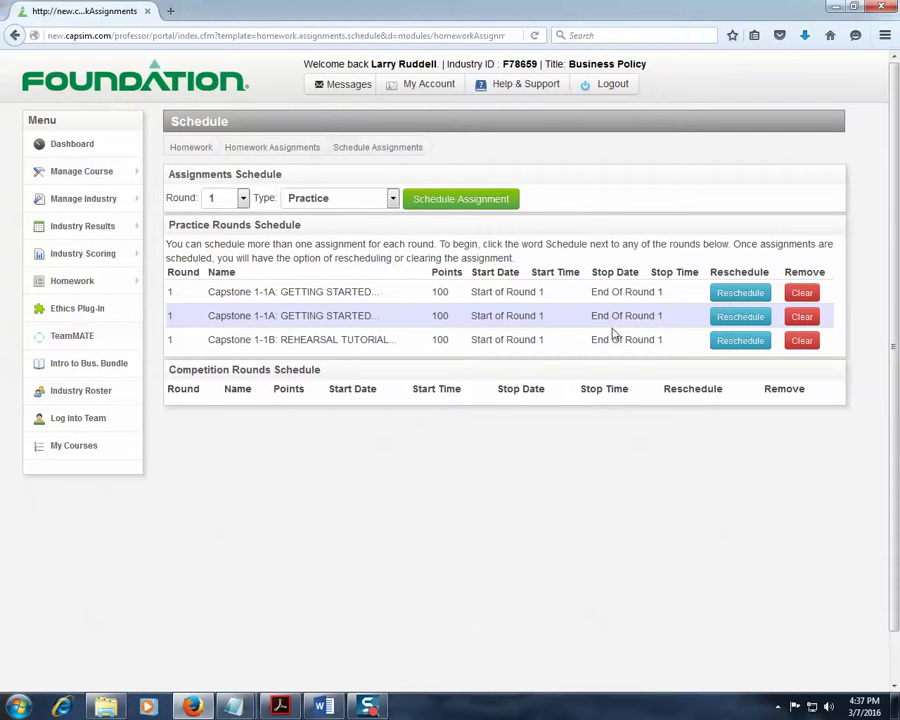
- Clear the first duplicate Capstone 1-1A: GETTING STARTED assignment from the Practice Round 1 schedule
click(803, 292)
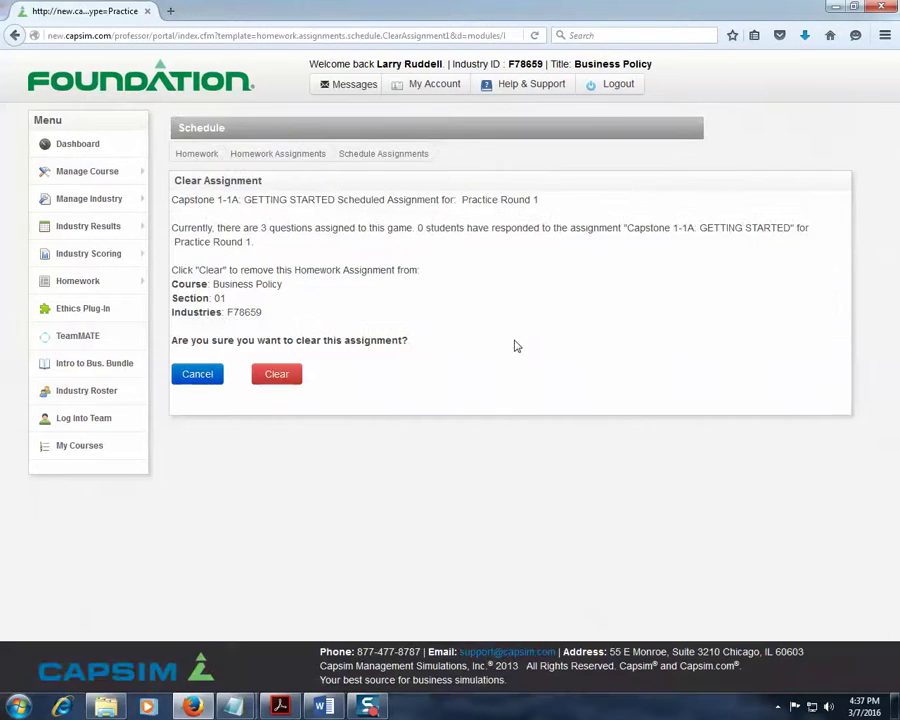
click(285, 376)
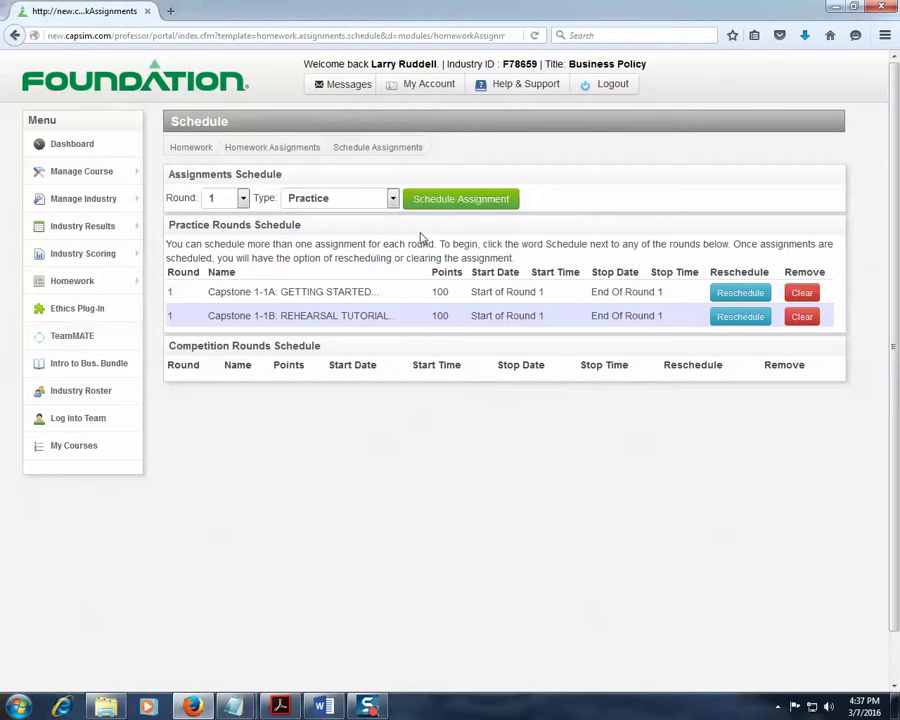
- Switch to the Word document Capsim Foundation Competition Round Schedule 2
key(alt+Tab)
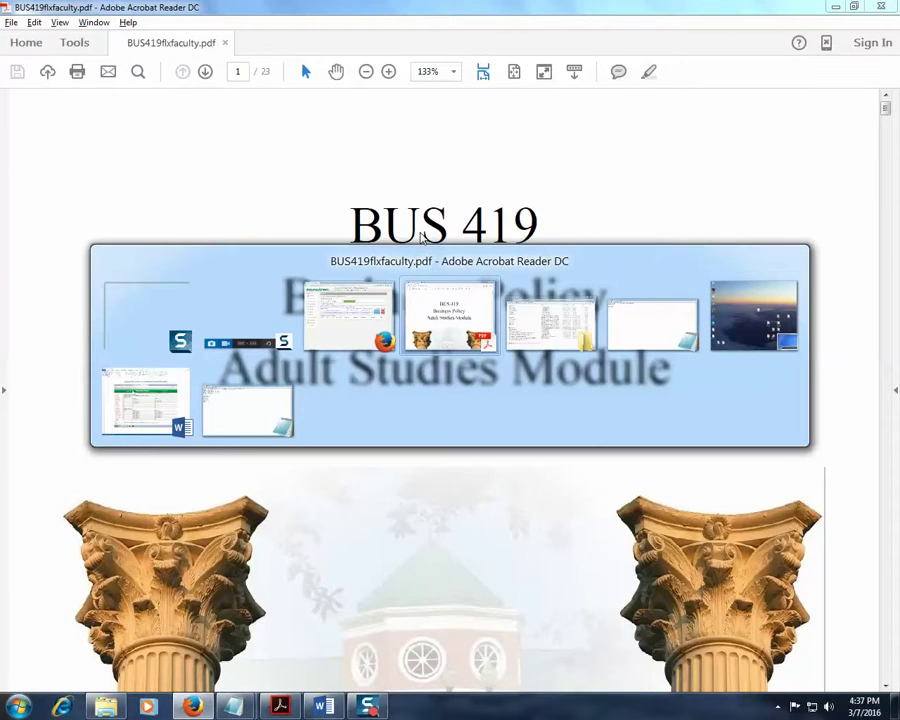
key(alt+Tab)
key(alt+Tab)
key(alt+Tab)
key(alt+Tab)
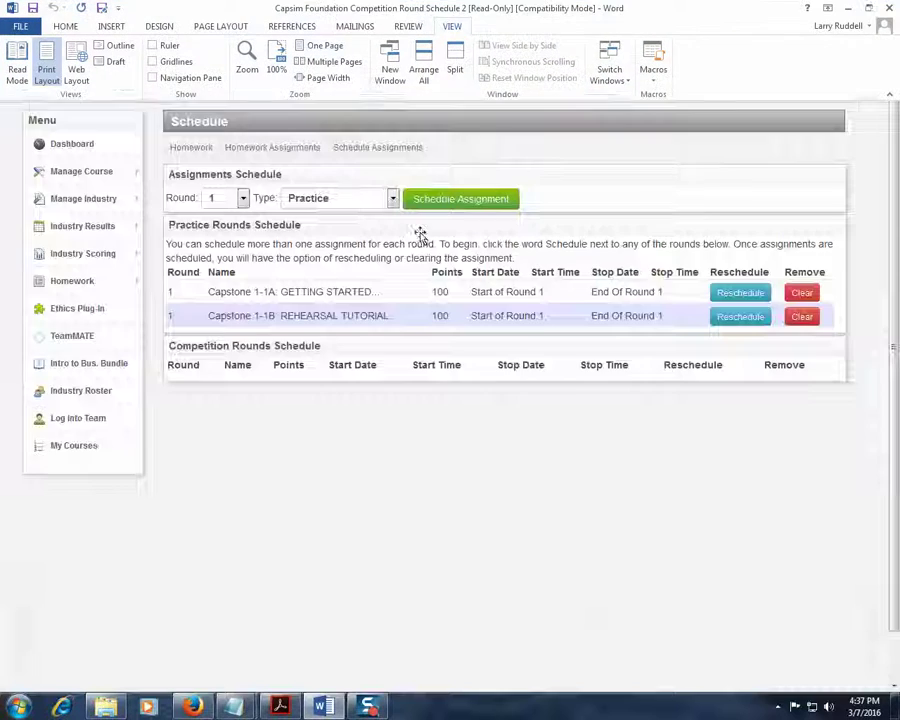